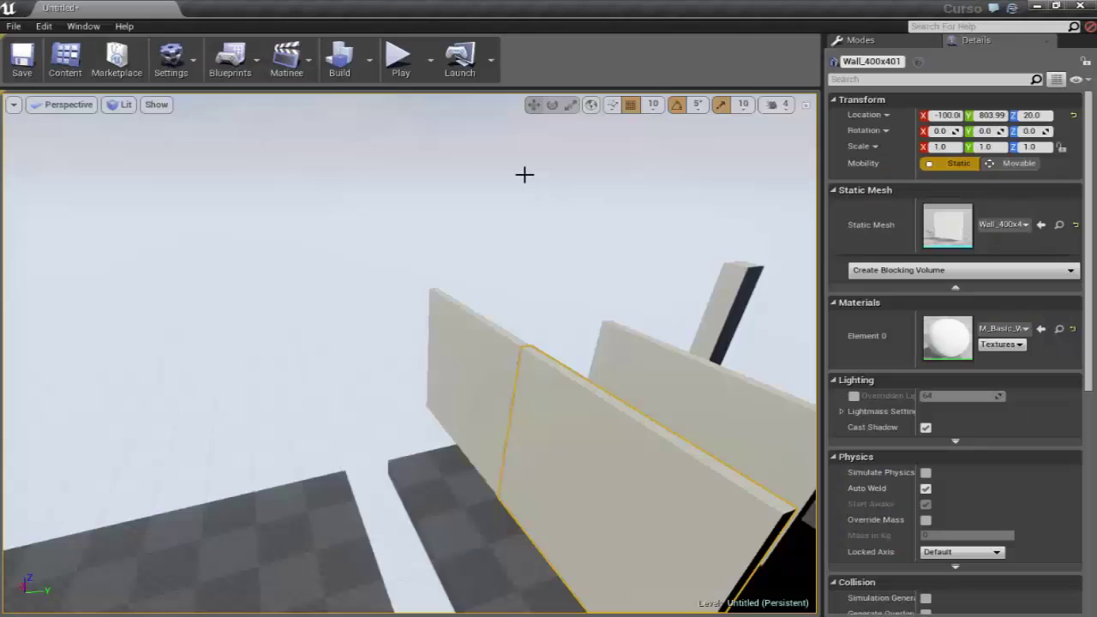
Open the Content Browser from the main toolbar, landing on the Game > Animations folder
{"action": "left_click", "coordinate": [69, 59]}
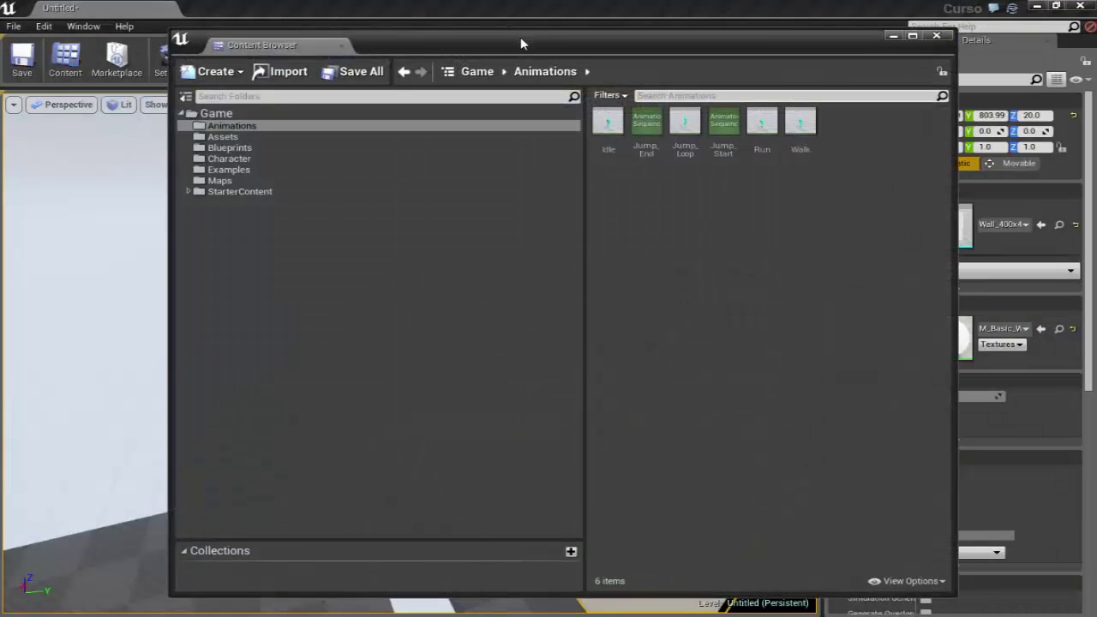
{"action": "left_click_drag", "start_coordinate": [520, 38], "coordinate": [516, 34]}
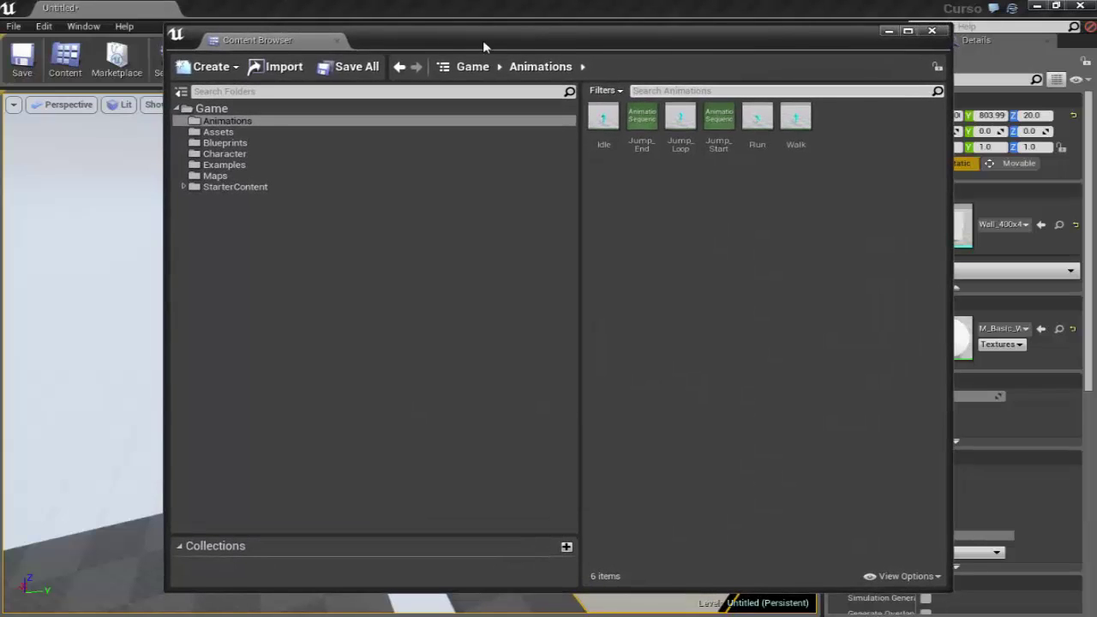
{"action": "left_click_drag", "start_coordinate": [447, 34], "coordinate": [455, 27]}
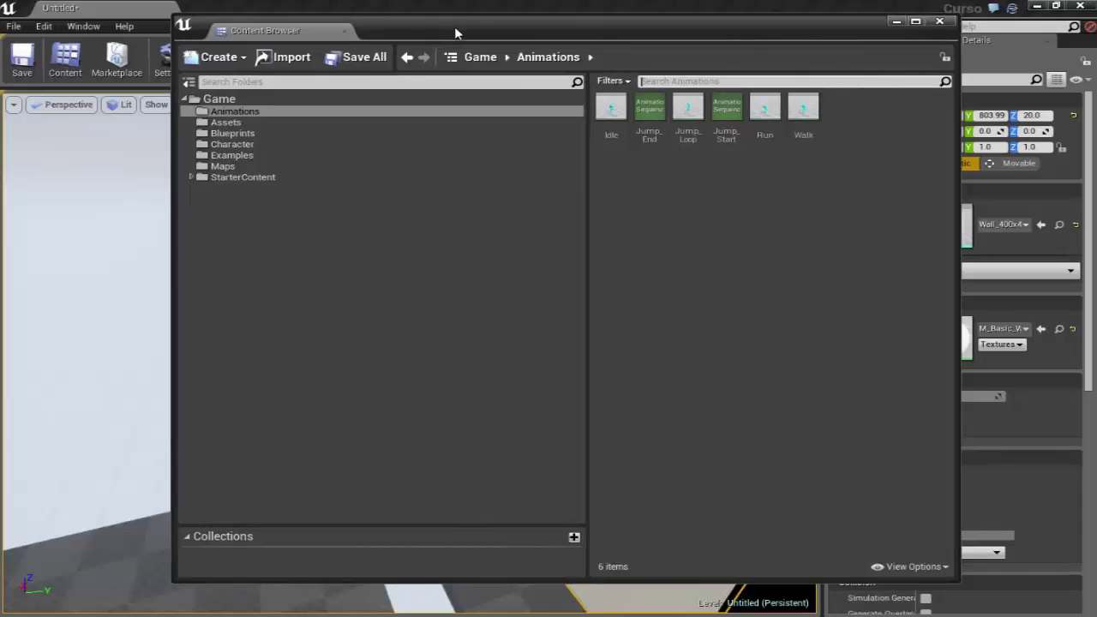
{"action": "mouse_move", "coordinate": [496, 34]}
{"action": "left_mouse_down"}
{"action": "mouse_move", "coordinate": [505, 53]}
{"action": "mouse_move", "coordinate": [496, 48]}
{"action": "left_mouse_up"}
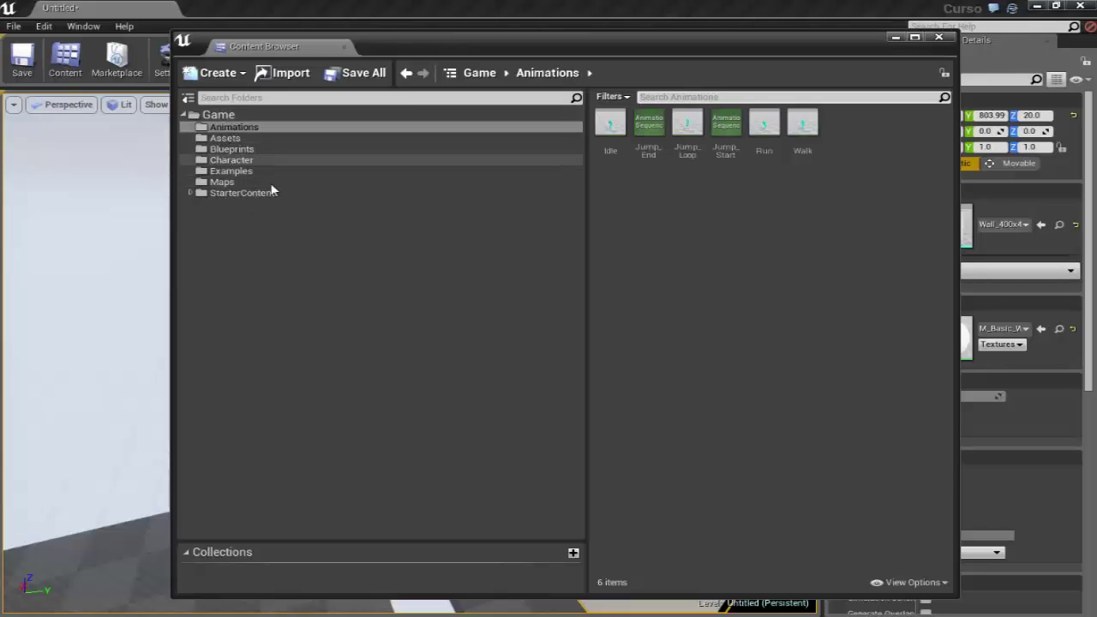
{"action": "left_click", "coordinate": [263, 243]}
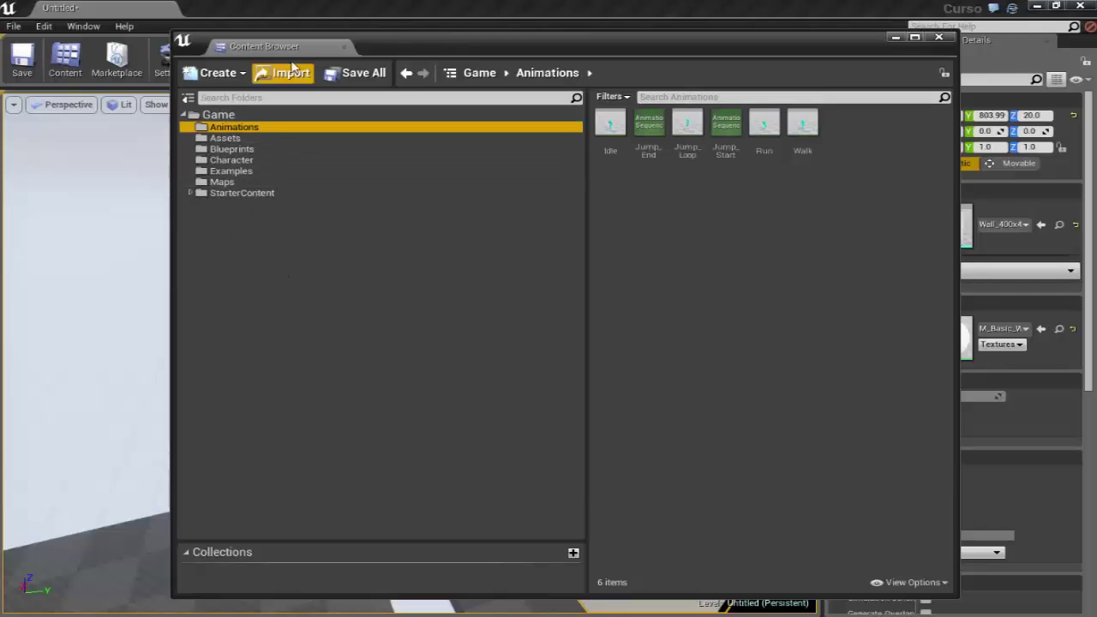
{"action": "left_click_drag", "start_coordinate": [386, 47], "coordinate": [375, 57]}
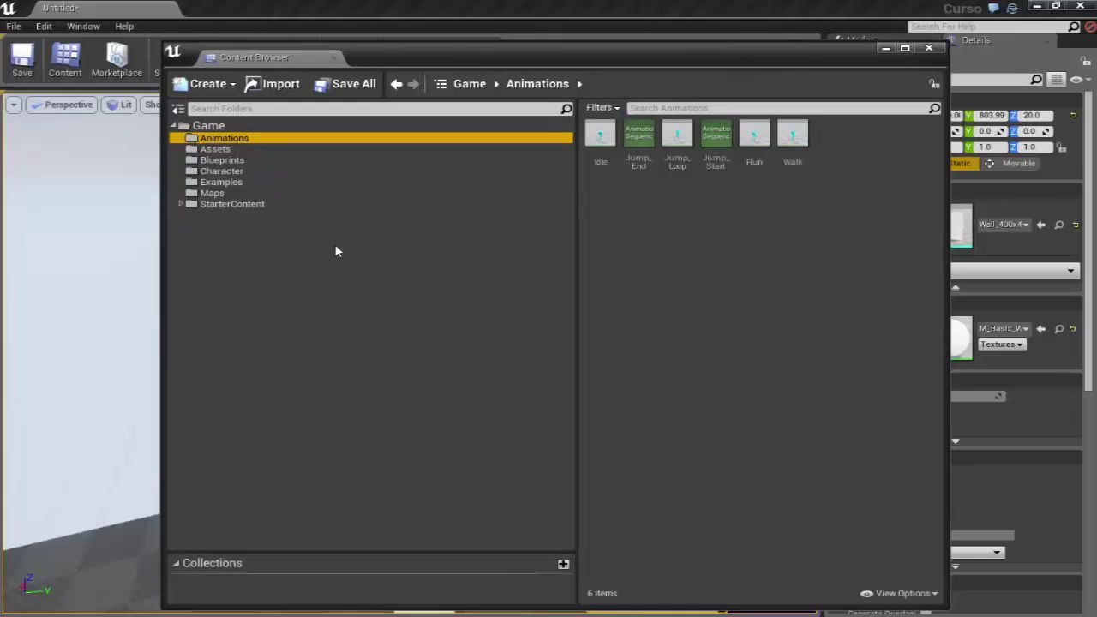
{"action": "left_click_drag", "start_coordinate": [436, 51], "coordinate": [434, 44]}
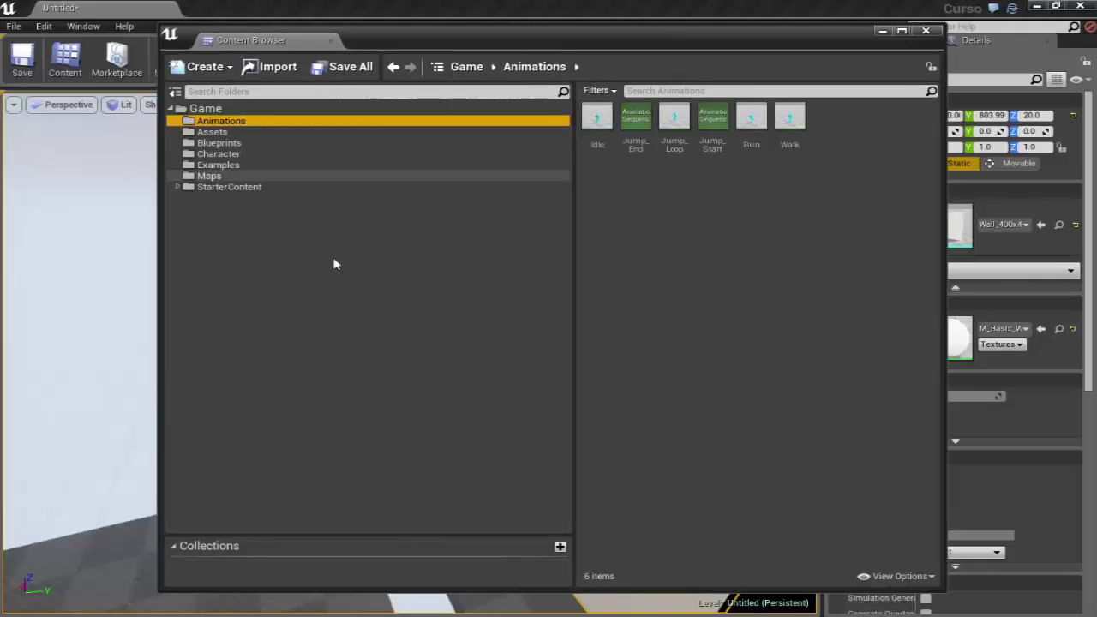
{"action": "mouse_move", "coordinate": [369, 39]}
{"action": "left_mouse_down"}
{"action": "mouse_move", "coordinate": [380, 13]}
{"action": "mouse_move", "coordinate": [374, 41]}
{"action": "left_mouse_up"}
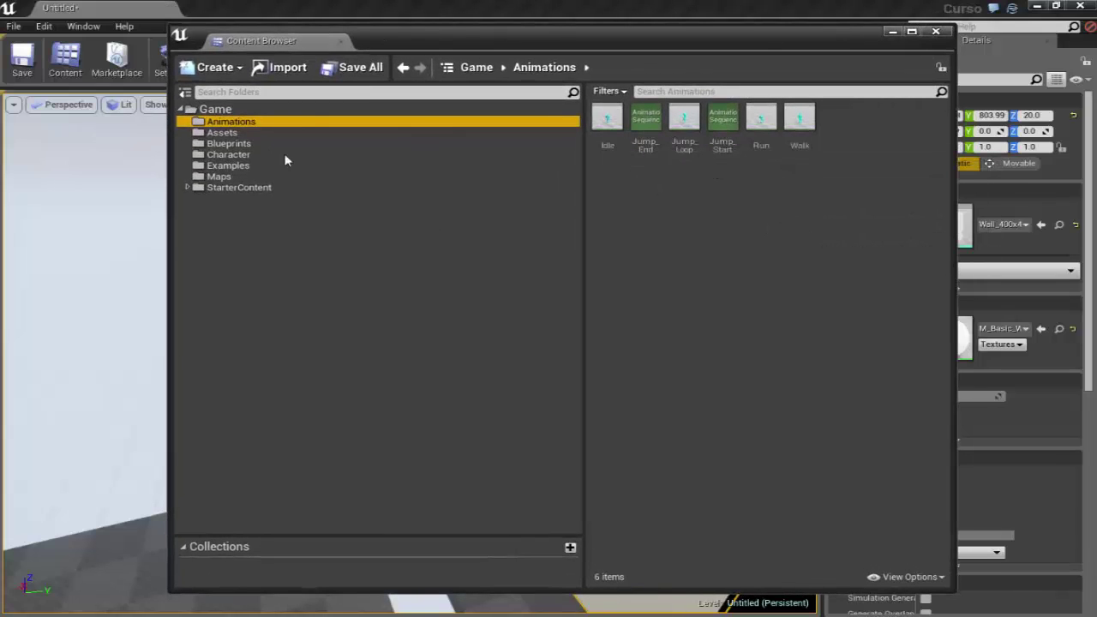
{"action": "left_click_drag", "start_coordinate": [392, 39], "coordinate": [386, 45]}
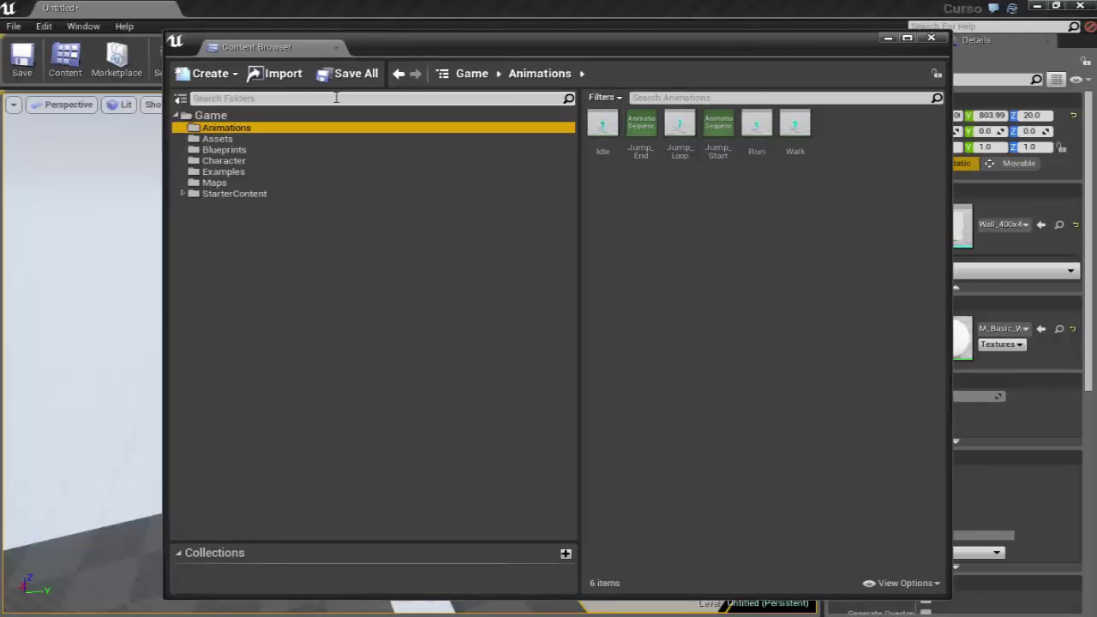
{"action": "left_click_drag", "start_coordinate": [409, 44], "coordinate": [399, 41]}
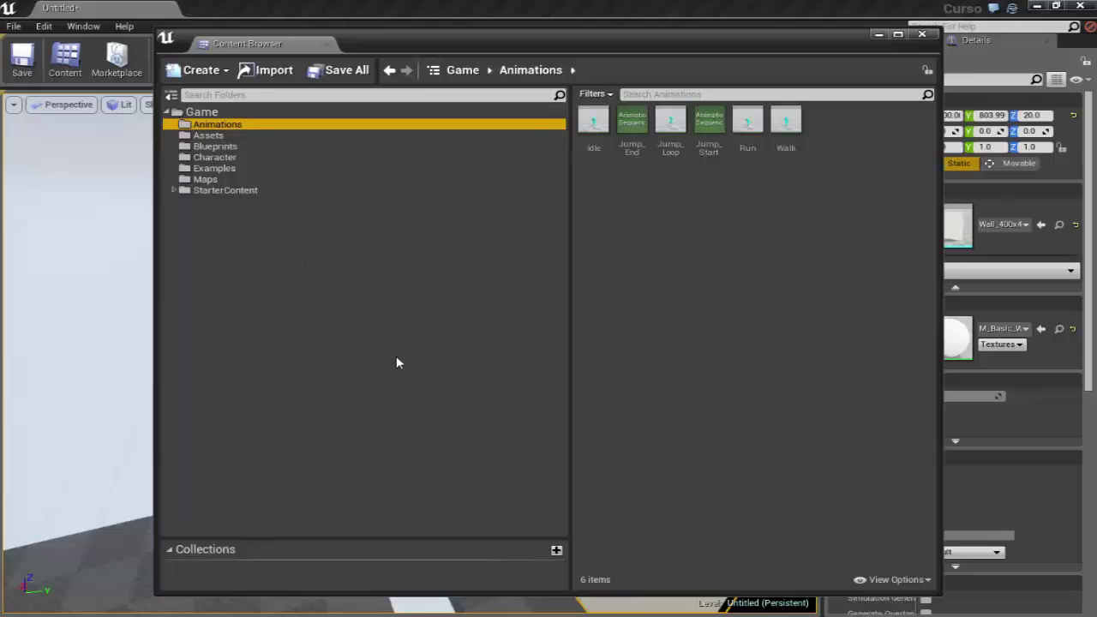
{"action": "left_click_drag", "start_coordinate": [380, 44], "coordinate": [405, 37]}
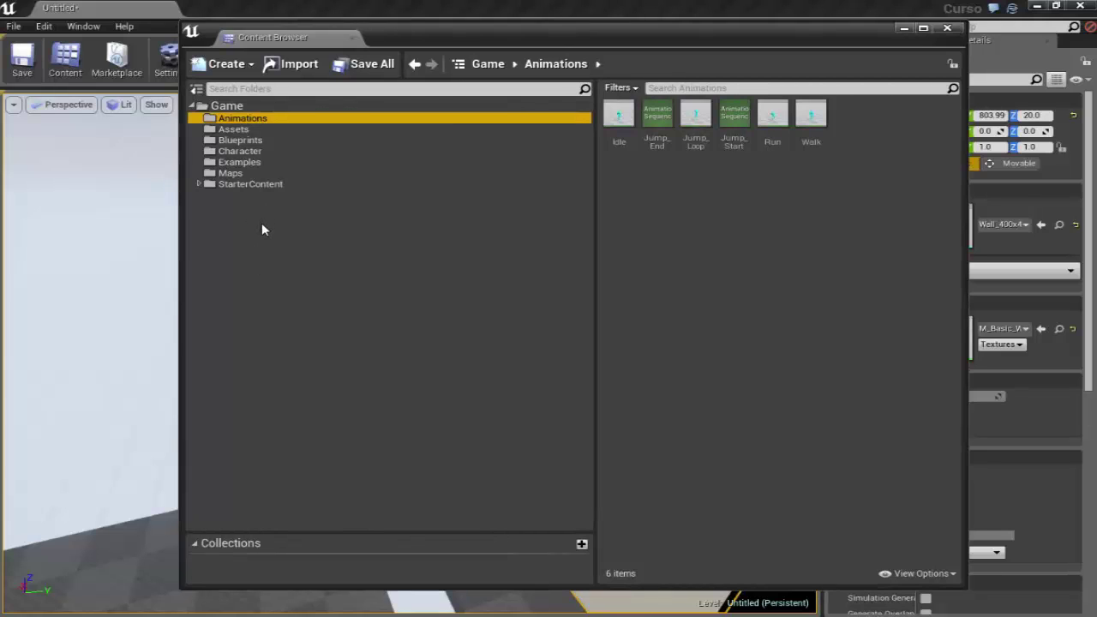
List the Examples folder's nine assets, including Poltrona, and nudge the Content Browser right
{"action": "left_click", "coordinate": [245, 166]}
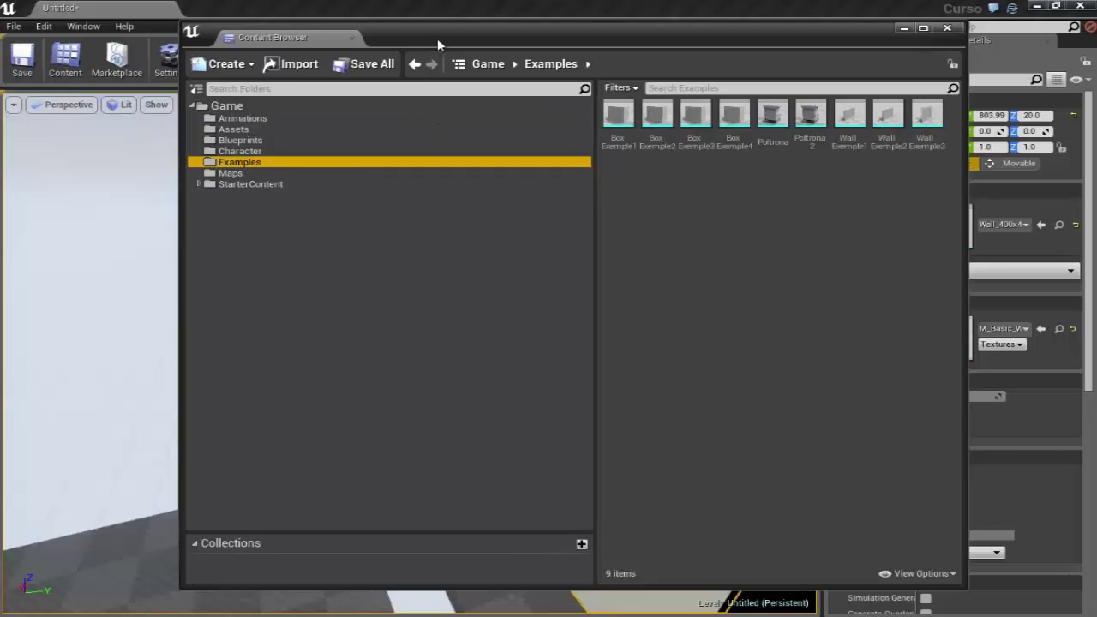
{"action": "mouse_move", "coordinate": [437, 37]}
{"action": "left_mouse_down"}
{"action": "mouse_move", "coordinate": [526, 36]}
{"action": "mouse_move", "coordinate": [442, 38]}
{"action": "left_mouse_up"}
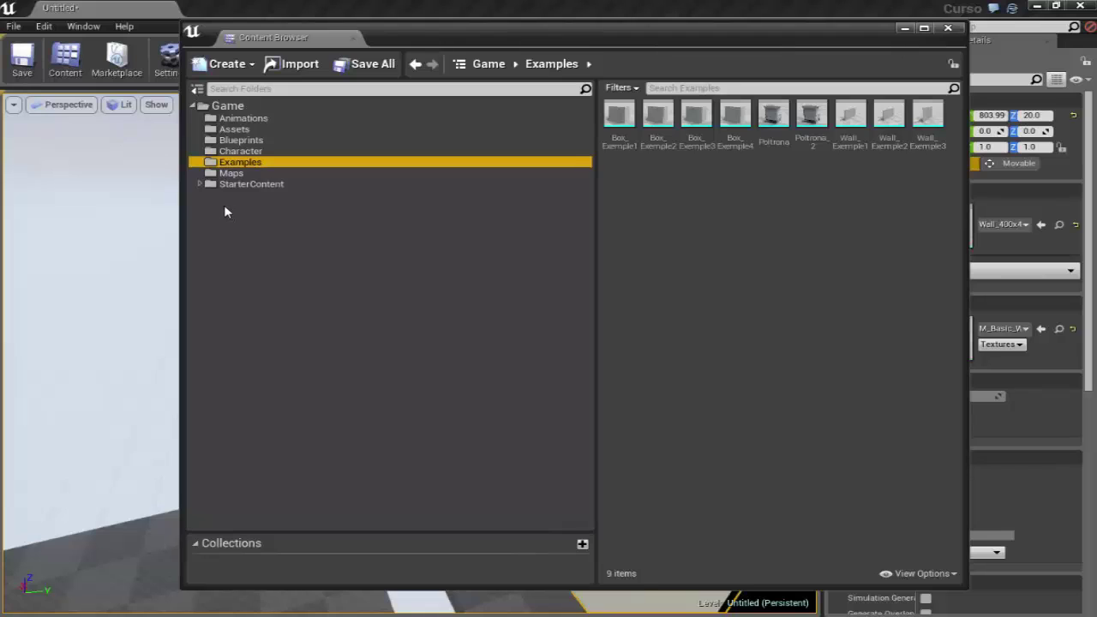
Bring up the Examples folder's context menu with Set Color, after dismissing the creation list
{"action": "right_click", "coordinate": [262, 257]}
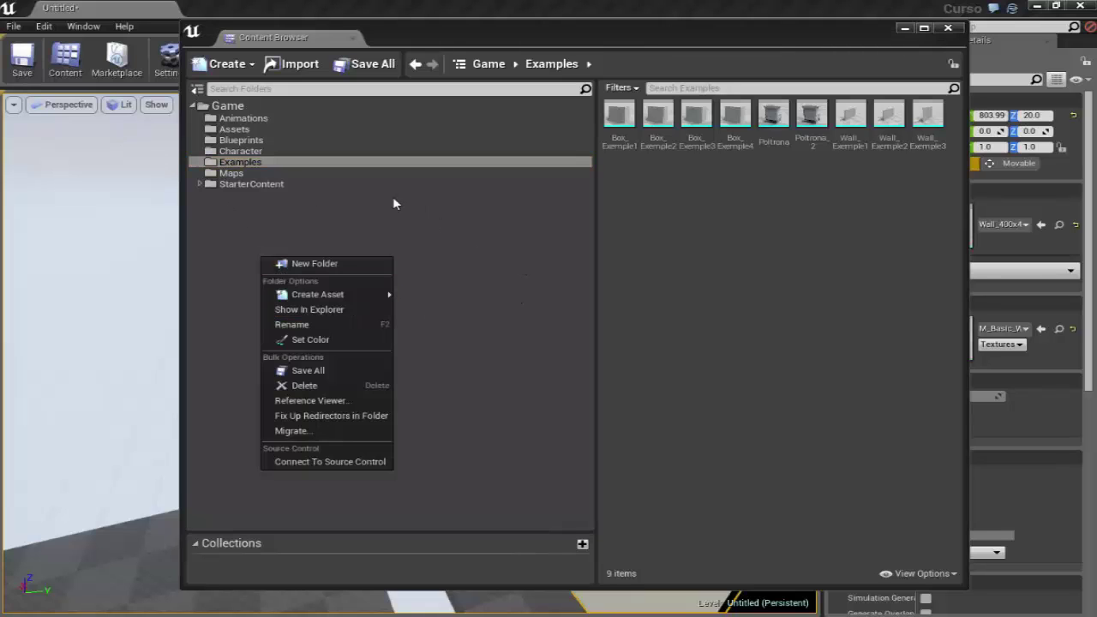
{"action": "right_click", "coordinate": [482, 236]}
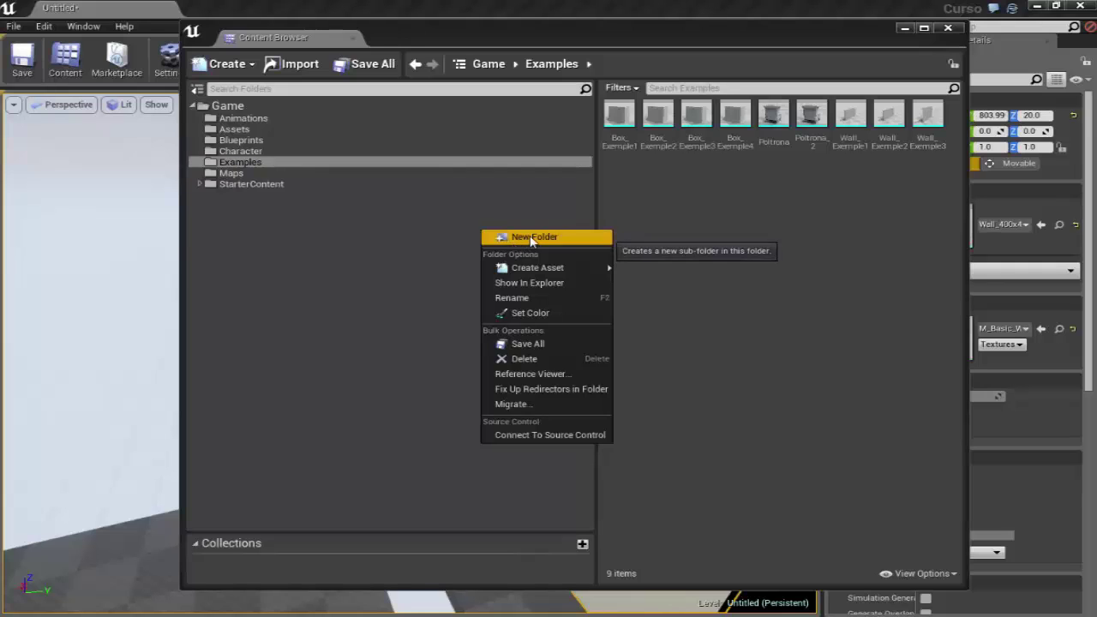
{"action": "left_click", "coordinate": [347, 257]}
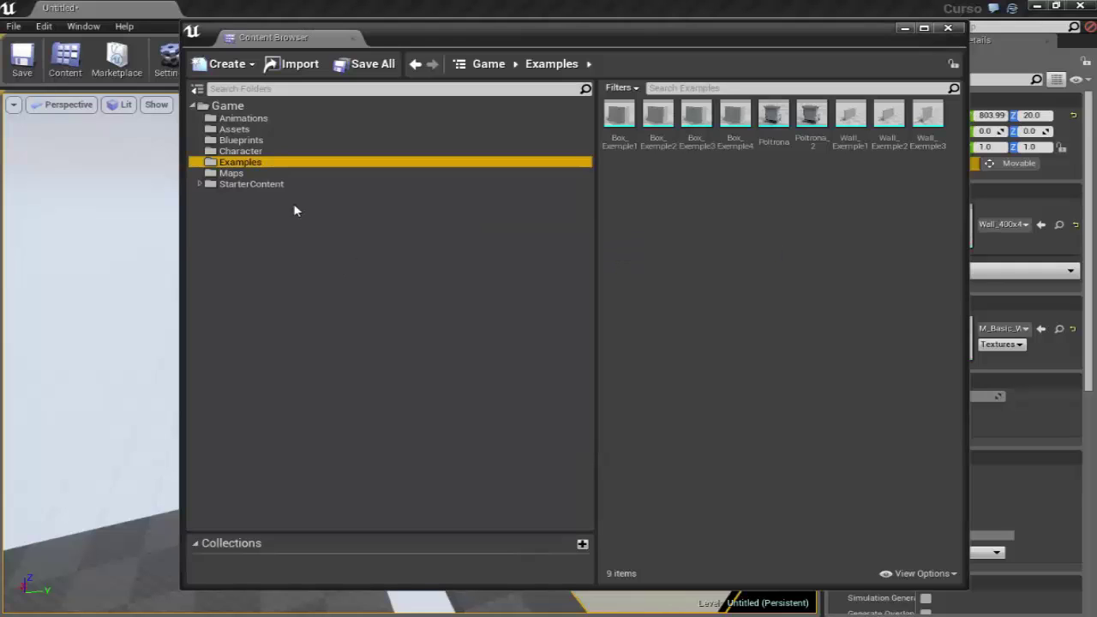
{"action": "left_click", "coordinate": [225, 64]}
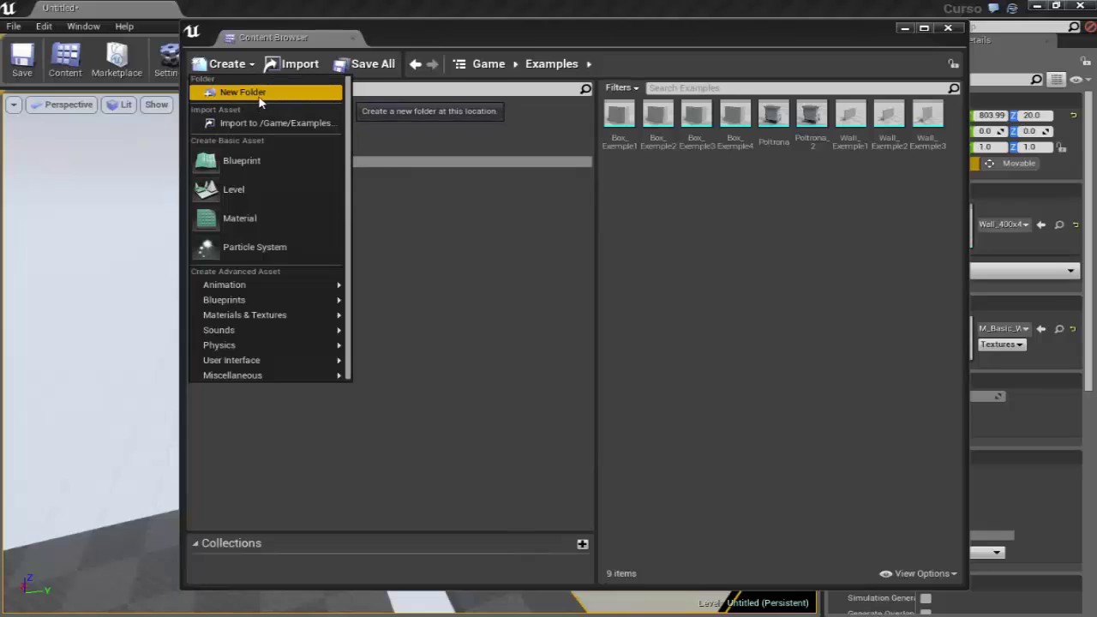
{"action": "left_click", "coordinate": [484, 479]}
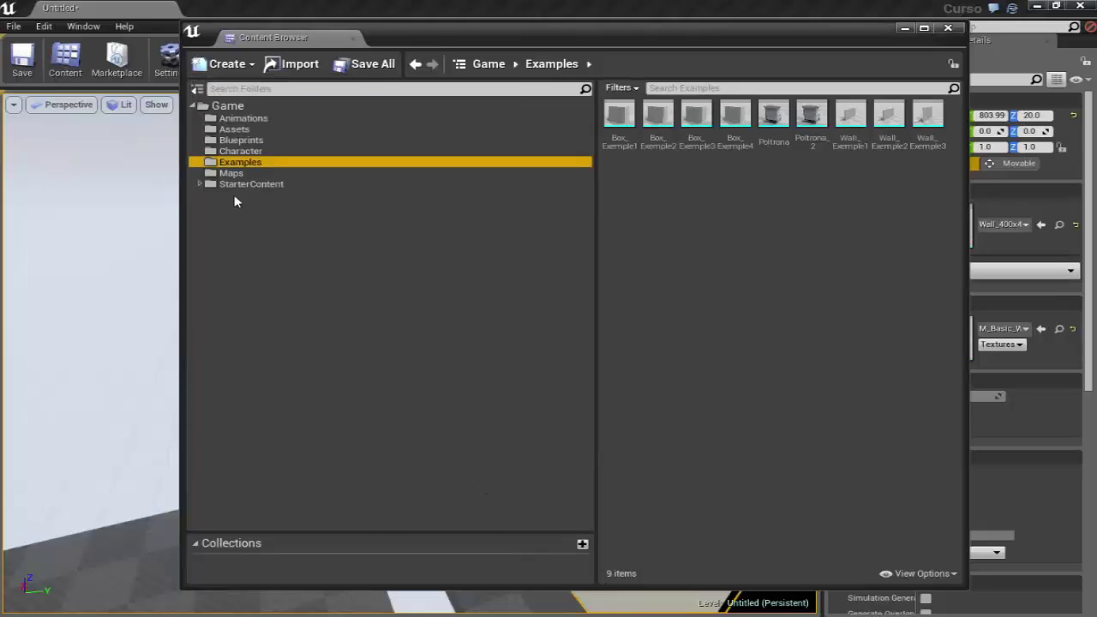
{"action": "right_click", "coordinate": [219, 163]}
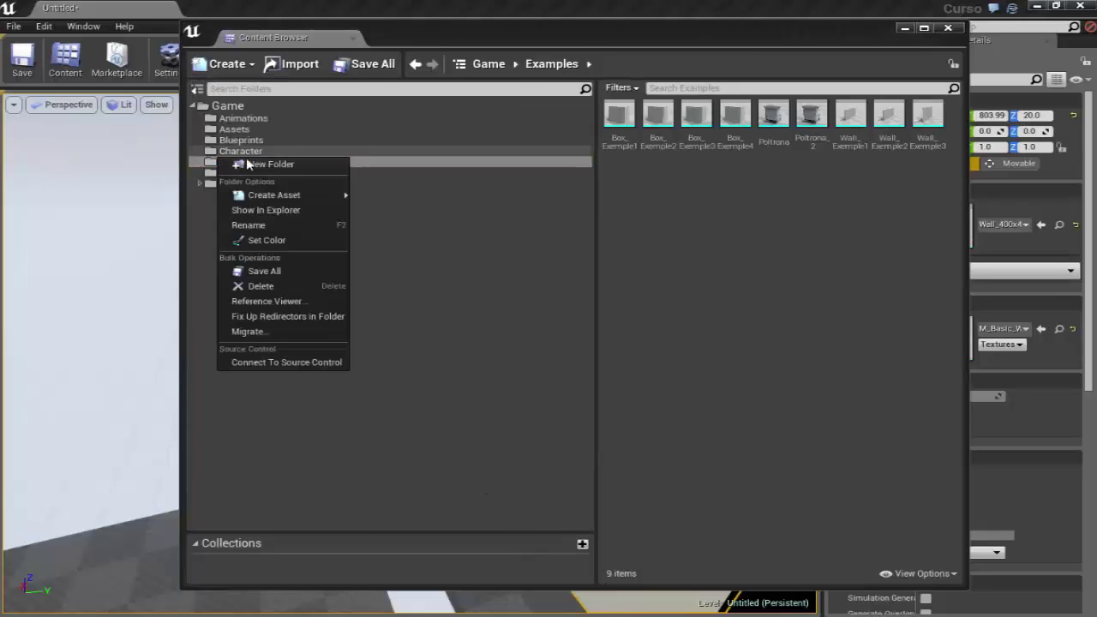
{"action": "mouse_move", "coordinate": [283, 196]}
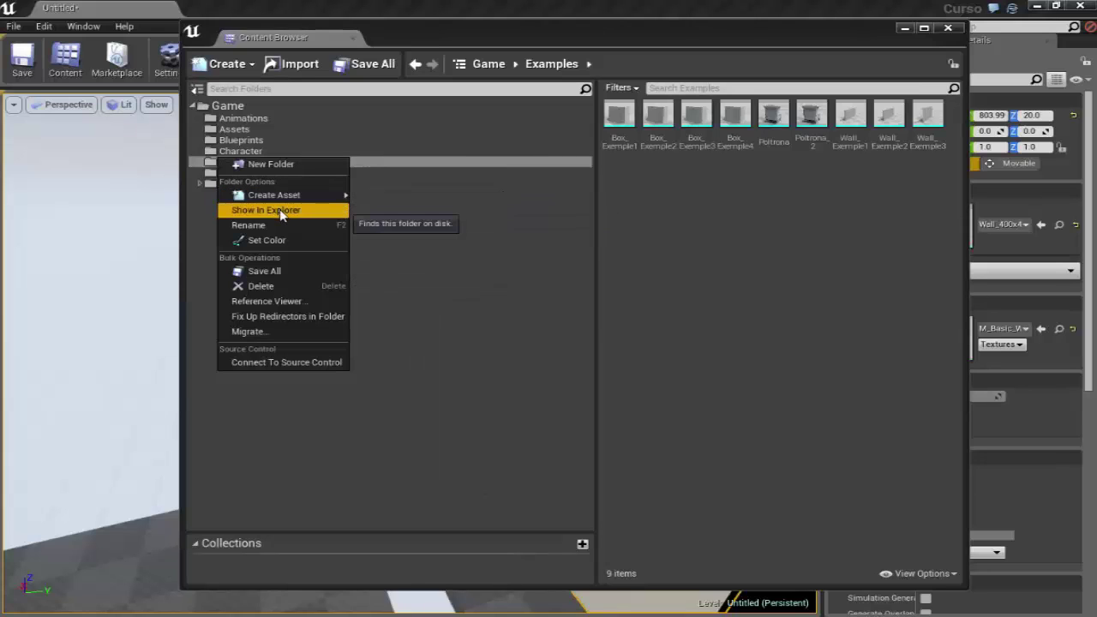
Preview olive and green folder colours in the Color Picker, then close it without applying
{"action": "left_click", "coordinate": [295, 241]}
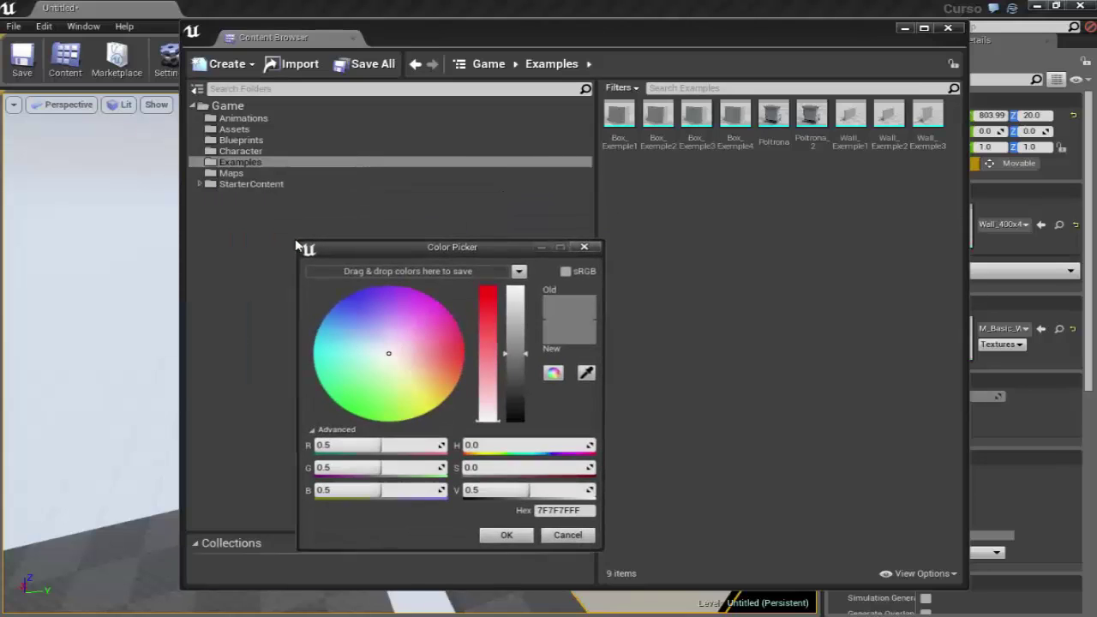
{"action": "left_click_drag", "start_coordinate": [390, 374], "coordinate": [369, 324]}
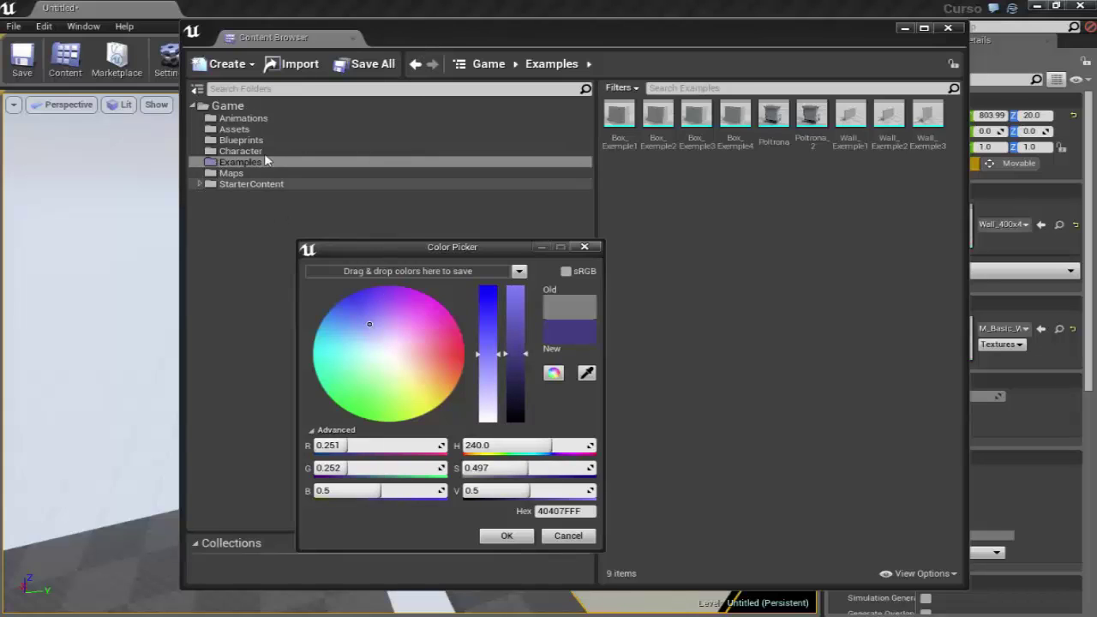
{"action": "mouse_move", "coordinate": [359, 286]}
{"action": "left_mouse_down"}
{"action": "mouse_move", "coordinate": [379, 379]}
{"action": "mouse_move", "coordinate": [391, 350]}
{"action": "left_mouse_up"}
{"action": "left_click", "coordinate": [584, 247]}
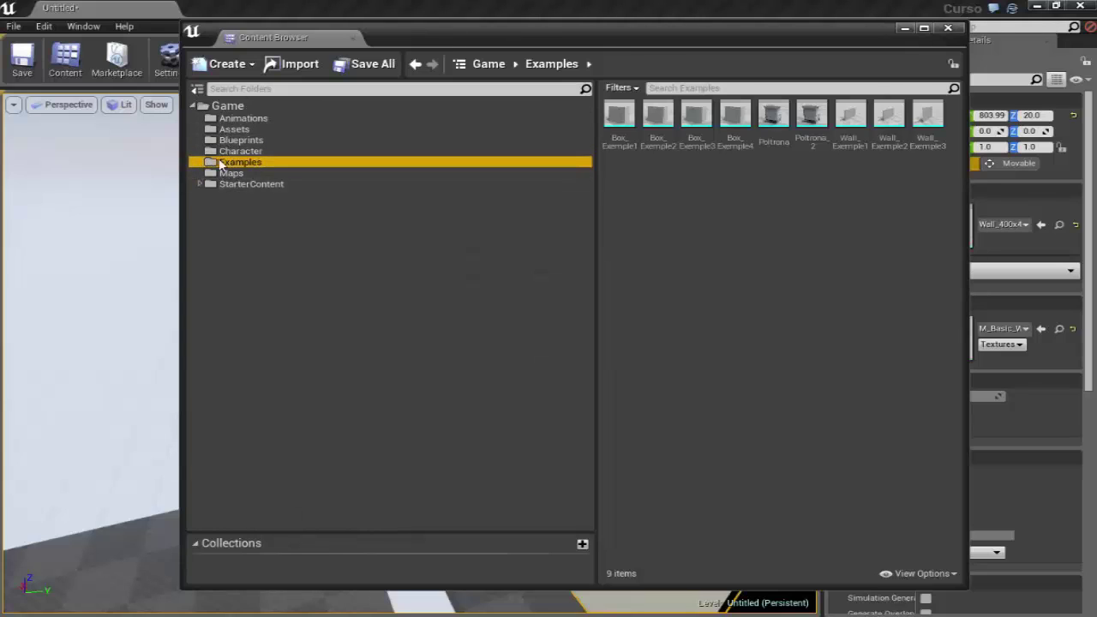
Show the Examples folder's Create Asset list: Import, Blueprint, Level, Material, Particle System
{"action": "right_click", "coordinate": [209, 163]}
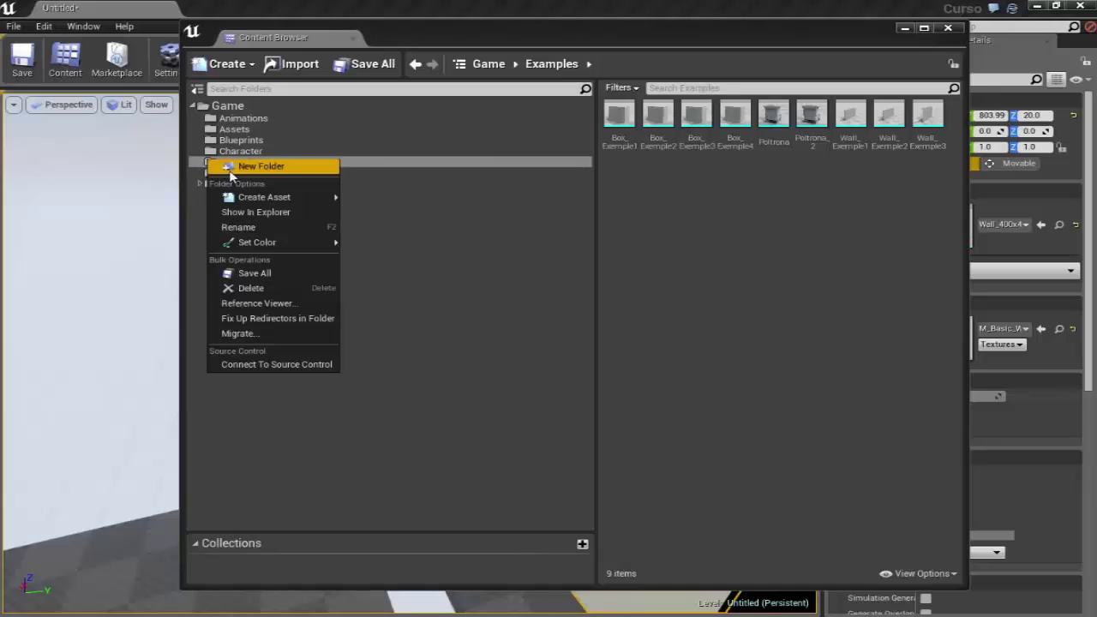
{"action": "mouse_move", "coordinate": [244, 197]}
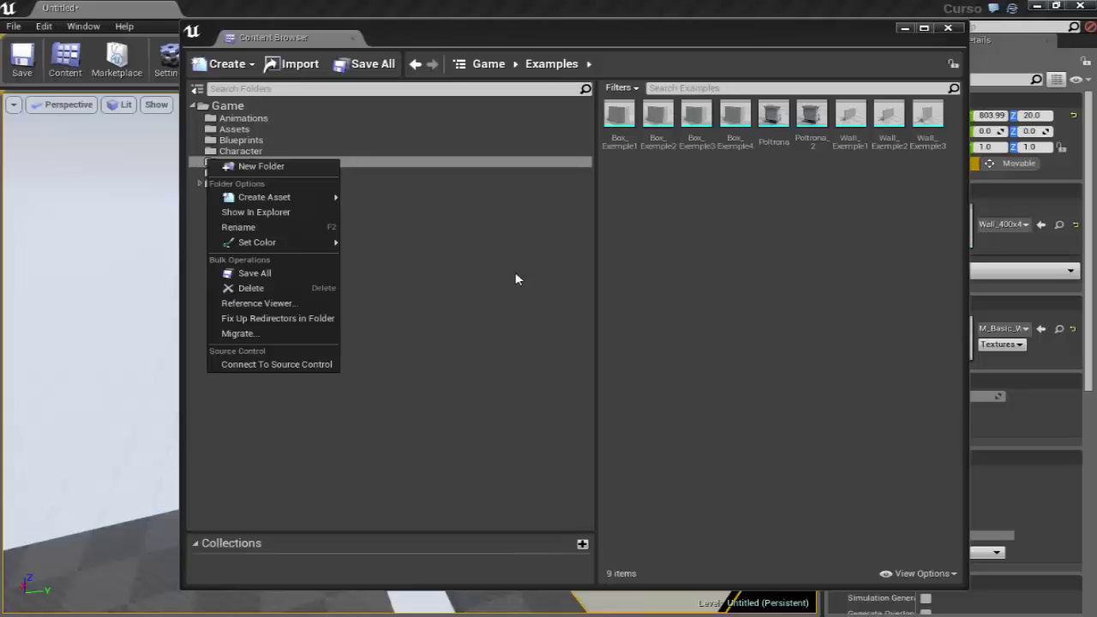
{"action": "right_click", "coordinate": [495, 268]}
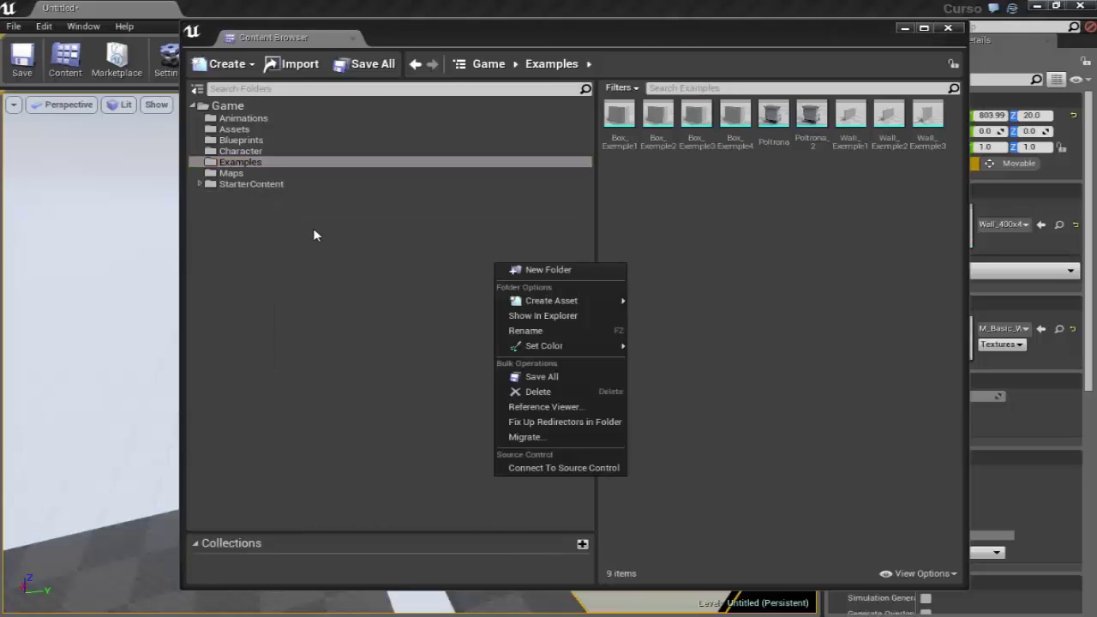
{"action": "right_click", "coordinate": [209, 165]}
{"action": "right_click", "coordinate": [401, 299]}
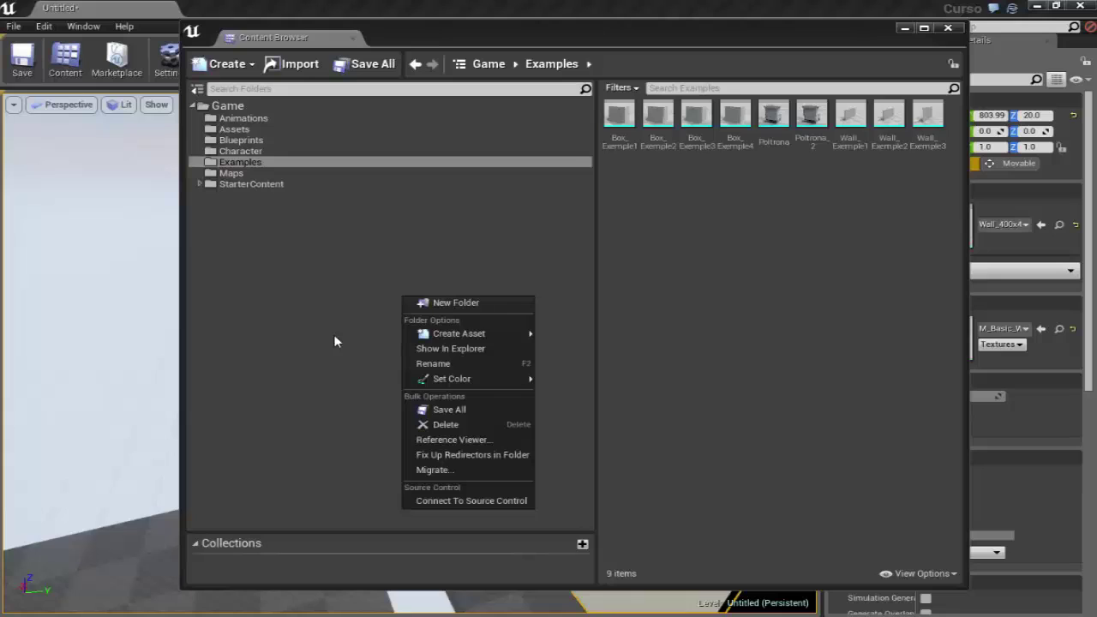
{"action": "left_click", "coordinate": [559, 227]}
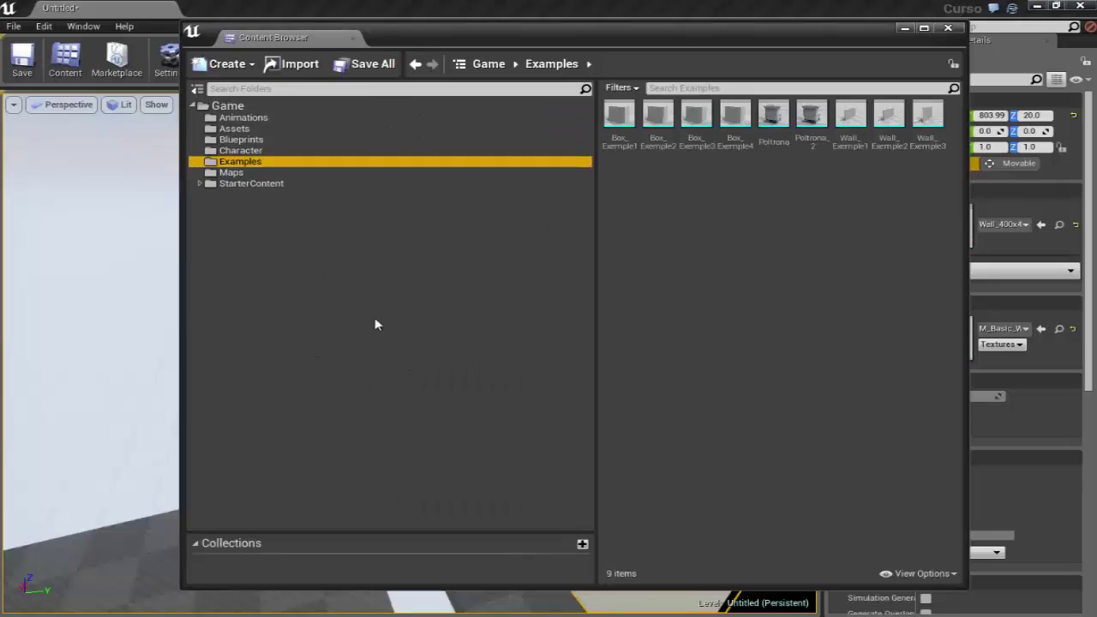
{"action": "right_click", "coordinate": [355, 287]}
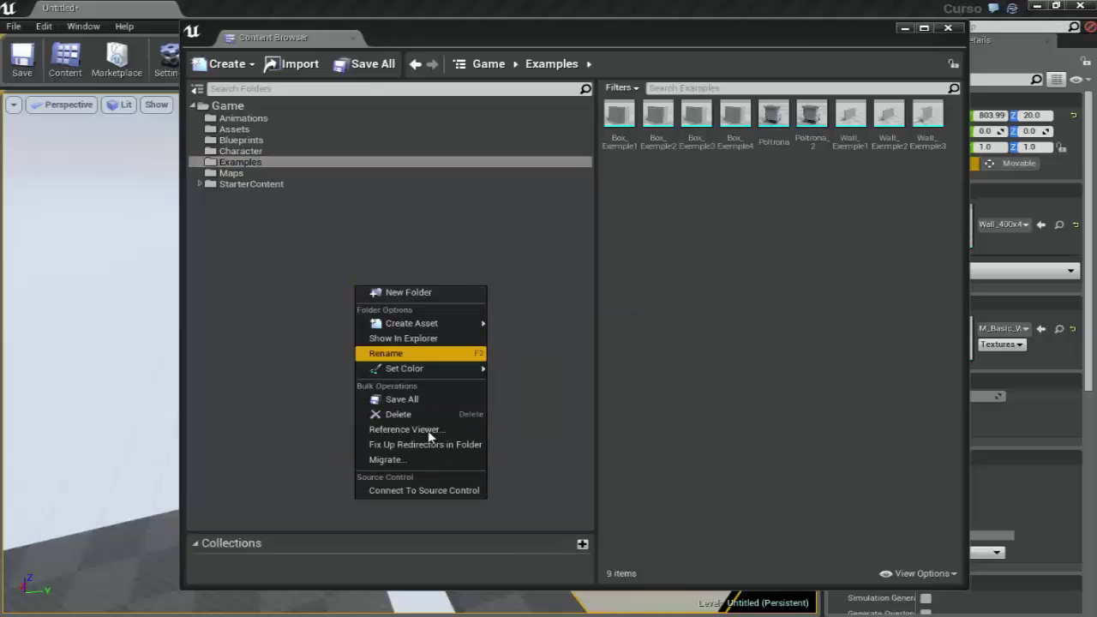
{"action": "right_click", "coordinate": [357, 273]}
{"action": "mouse_move", "coordinate": [435, 316]}
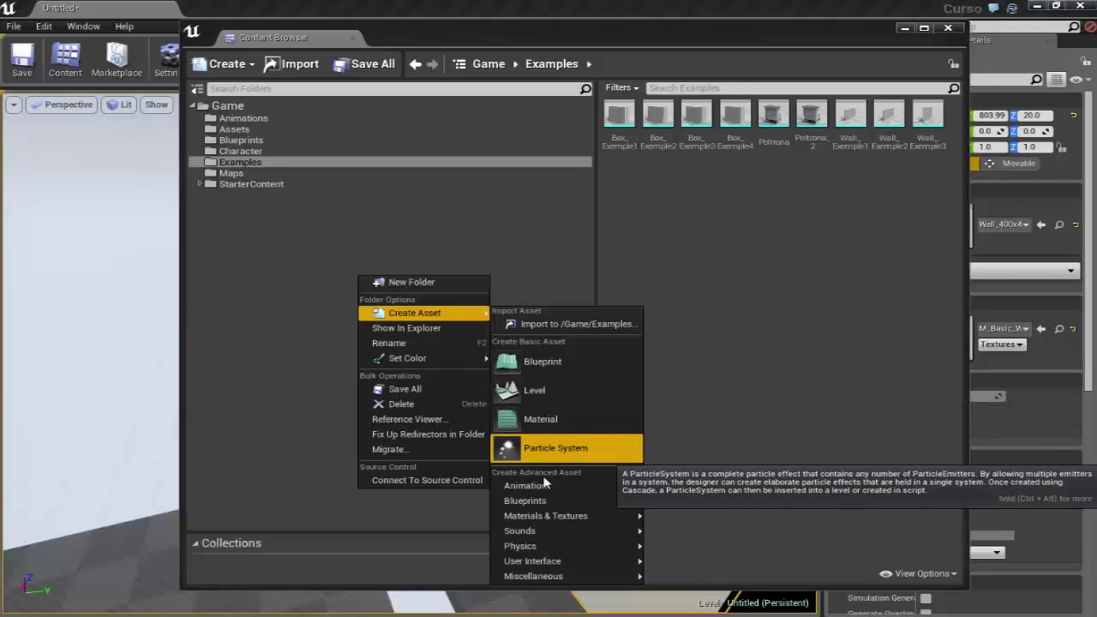
Browse the Create Asset submenus and dismiss the menu without creating anything
{"action": "mouse_move", "coordinate": [540, 486]}
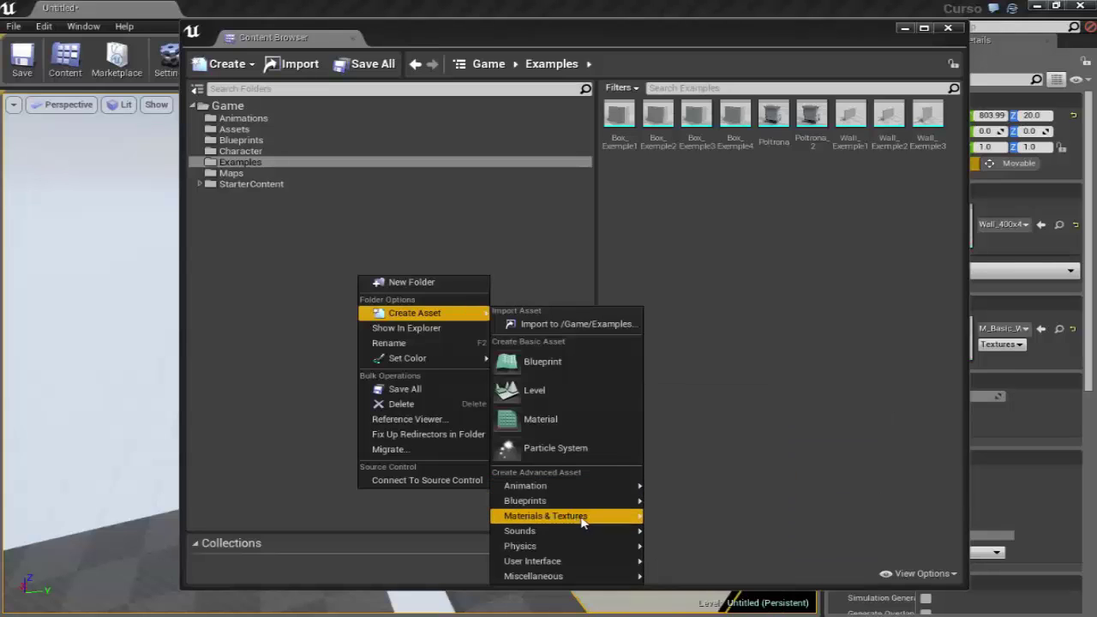
{"action": "mouse_move", "coordinate": [584, 519]}
{"action": "mouse_move", "coordinate": [577, 545]}
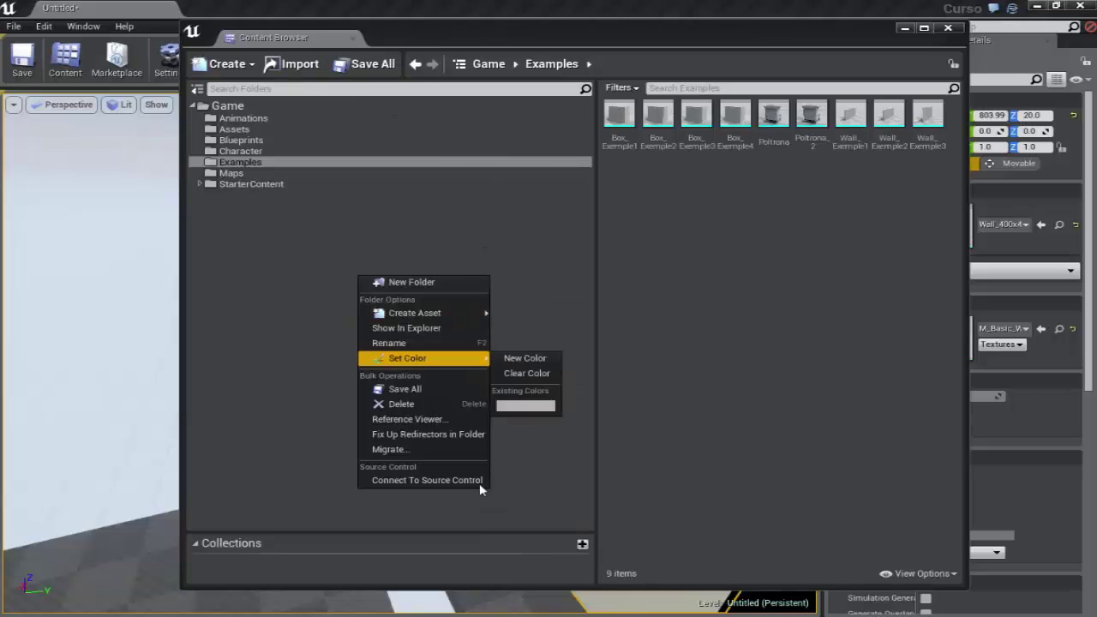
{"action": "mouse_move", "coordinate": [420, 358]}
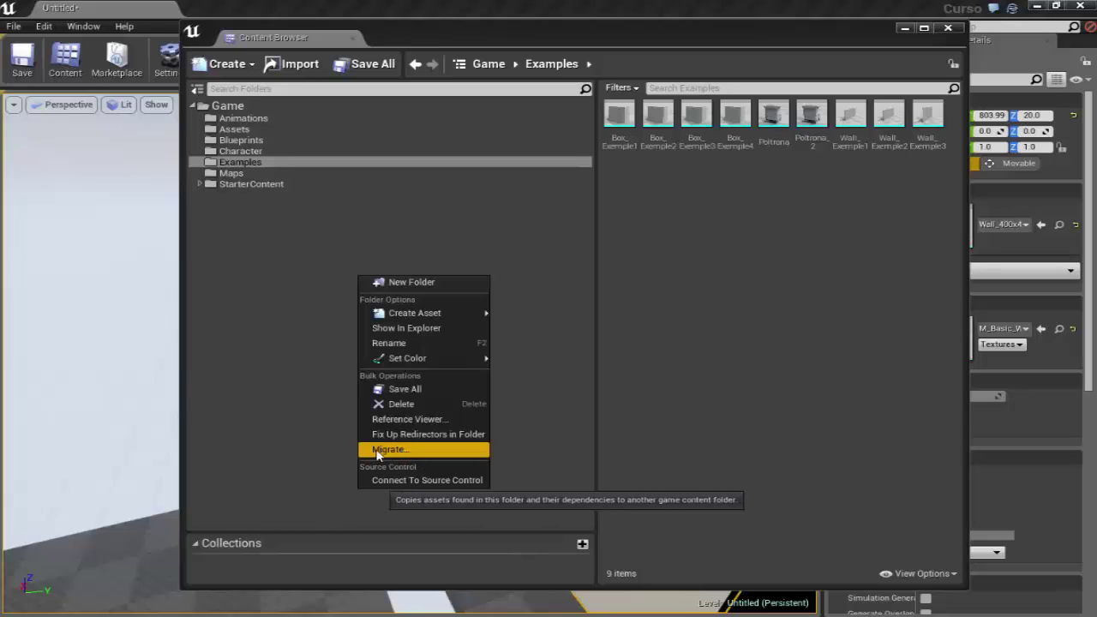
{"action": "left_click", "coordinate": [323, 432]}
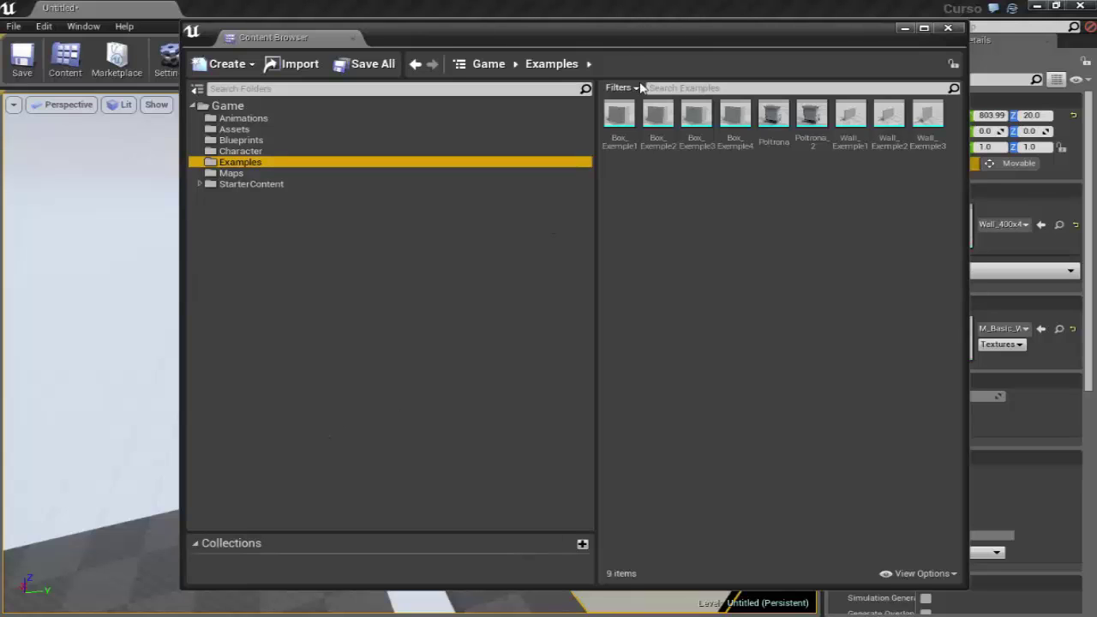
Close the Content Browser and switch to the Epic Games Launcher Marketplace
{"action": "left_click_drag", "start_coordinate": [633, 47], "coordinate": [624, 69]}
{"action": "left_click", "coordinate": [938, 49]}
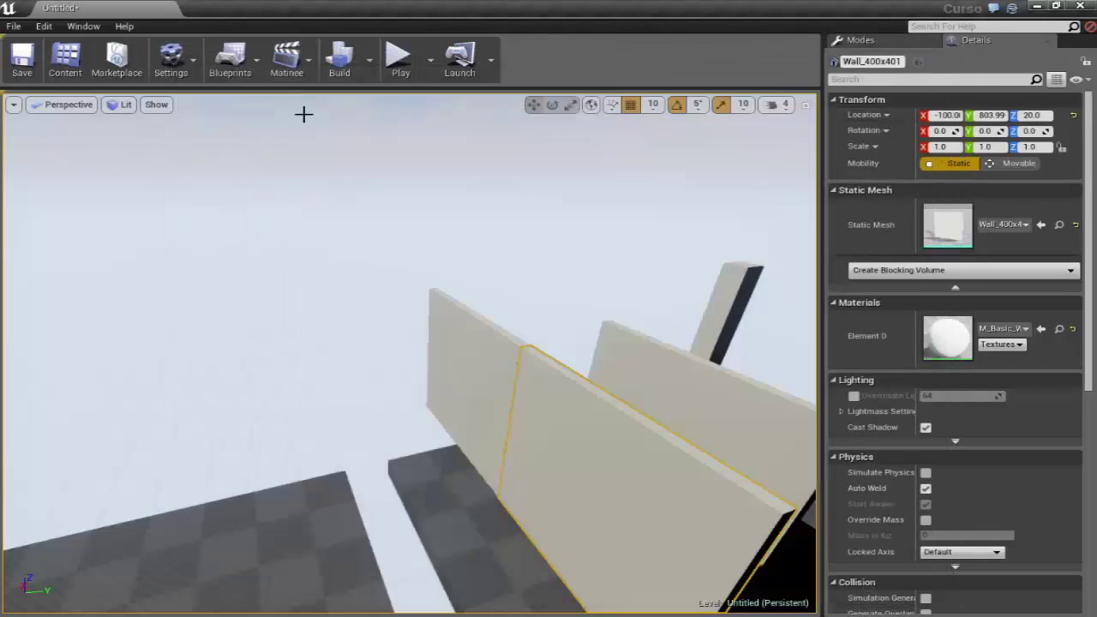
{"action": "left_click", "coordinate": [127, 70]}
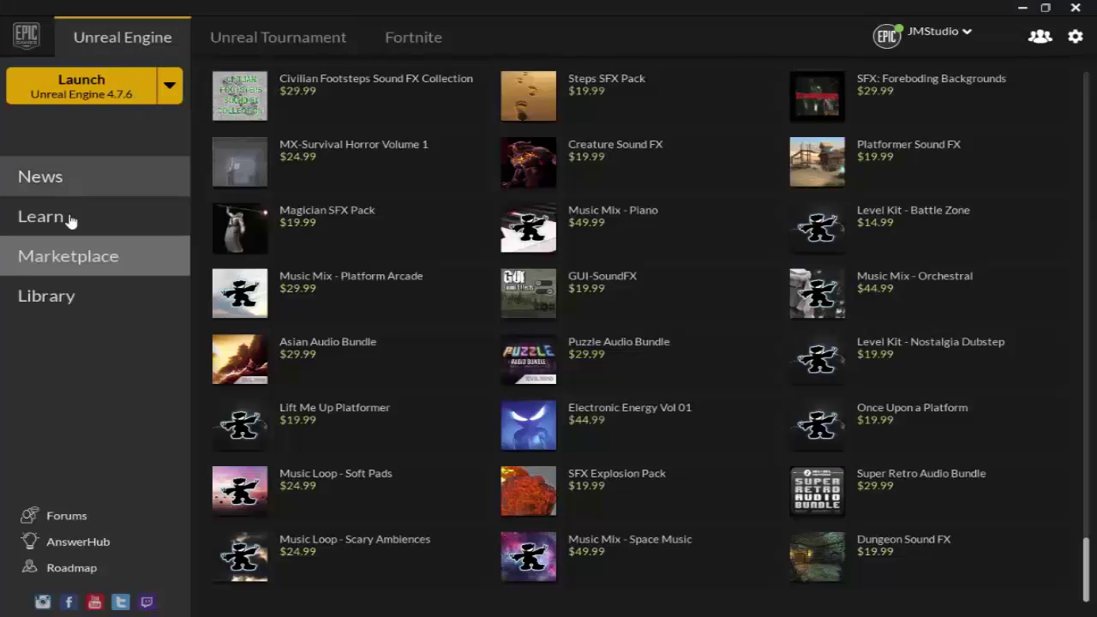
Show the Library page and scroll to My Projects, listing Curso and CursoUE4
{"action": "left_click", "coordinate": [67, 301]}
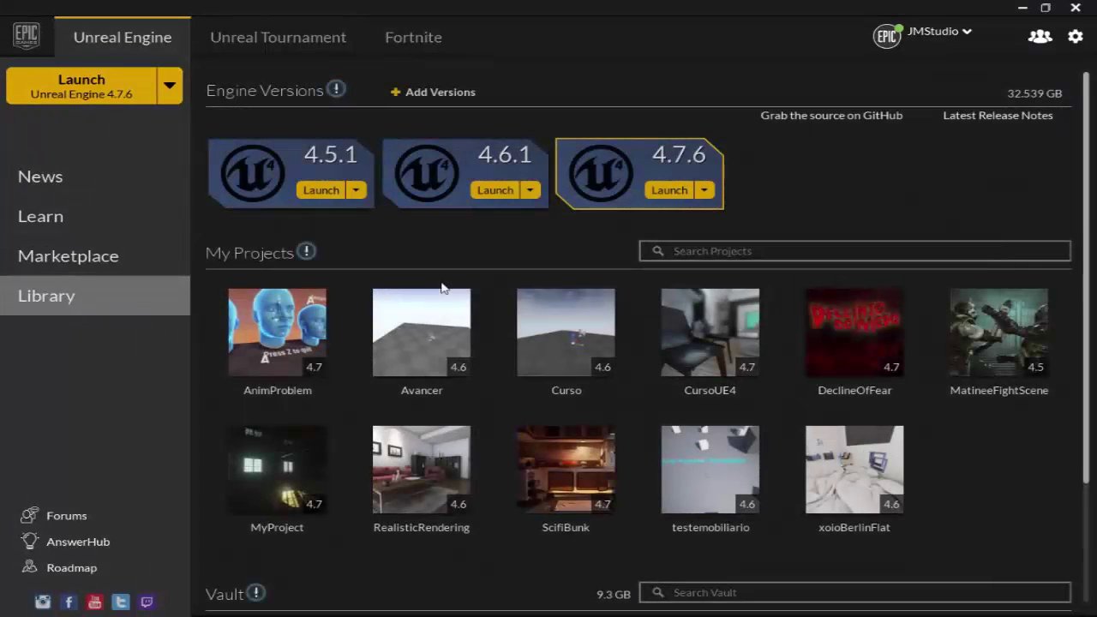
{"action": "scroll", "coordinate": [989, 246], "scroll_direction": "down", "scroll_amount": 3}
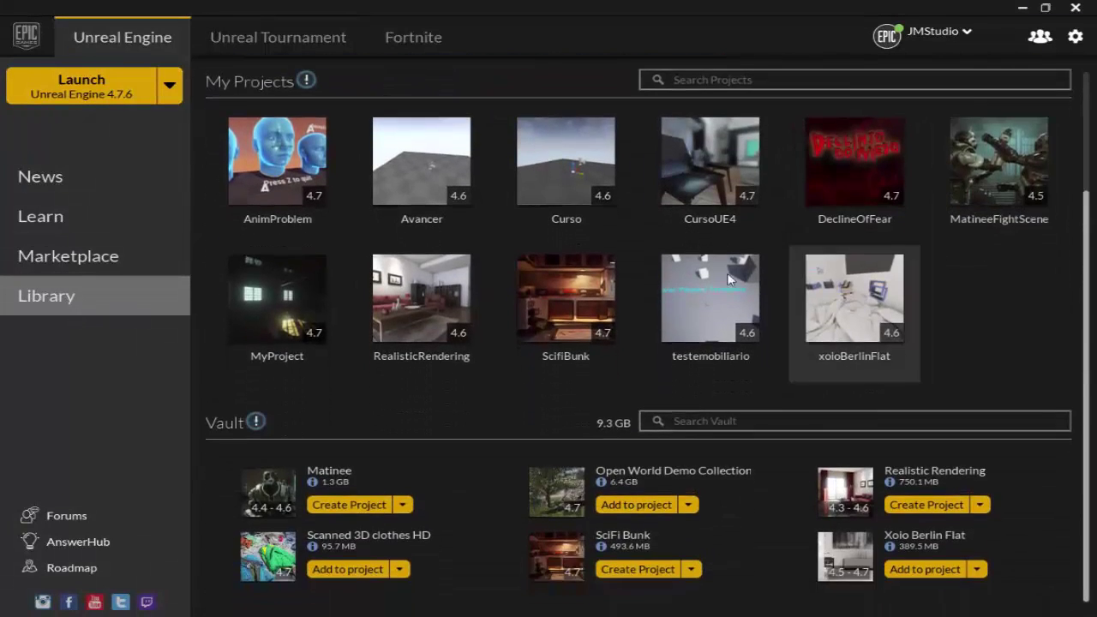
{"action": "scroll", "coordinate": [276, 291], "scroll_direction": "up", "scroll_amount": 3}
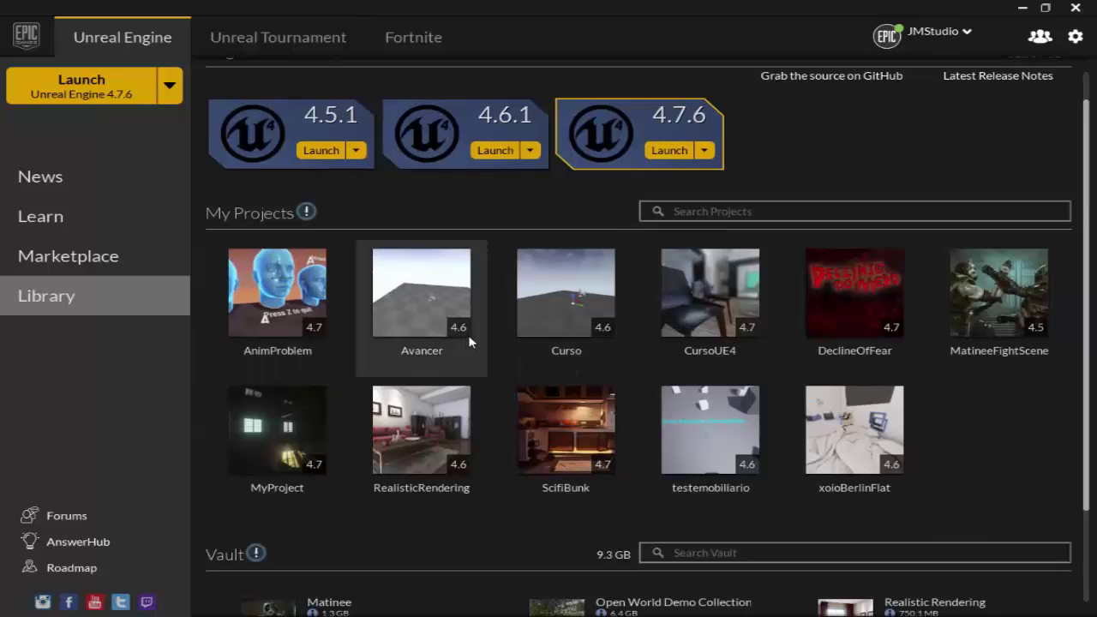
{"action": "scroll", "coordinate": [415, 360], "scroll_direction": "down", "scroll_amount": 1}
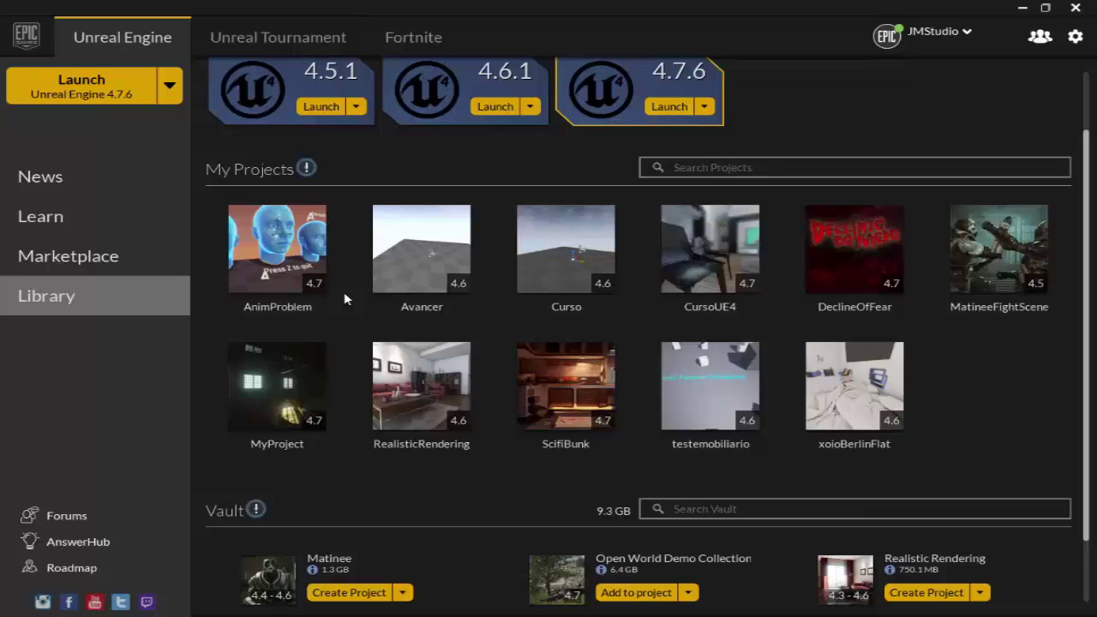
{"action": "mouse_move", "coordinate": [446, 270]}
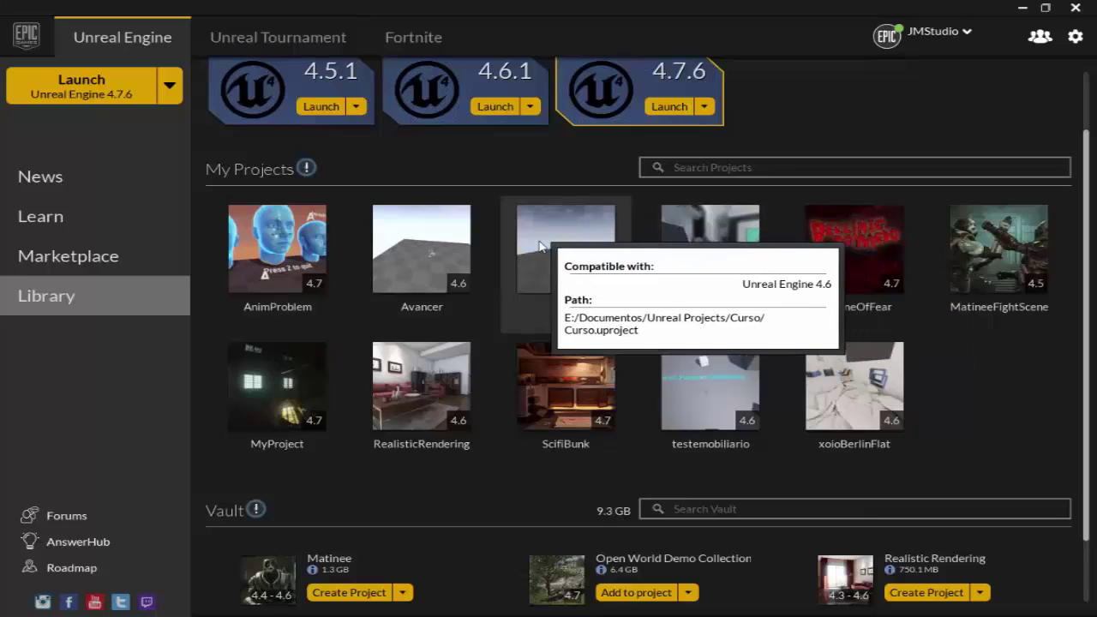
{"action": "mouse_move", "coordinate": [723, 248]}
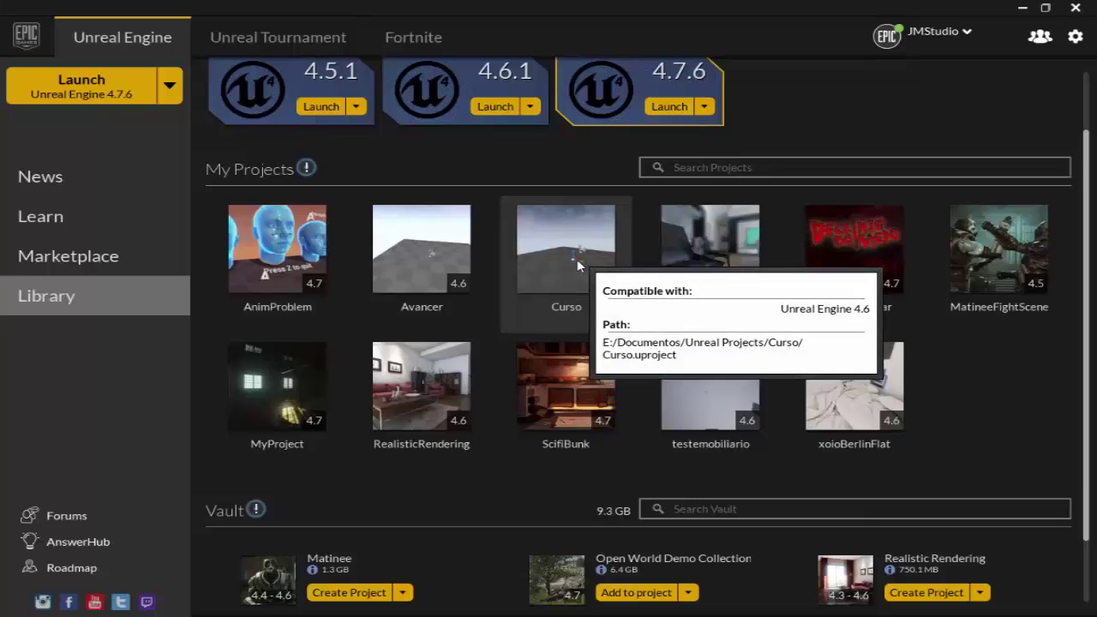
Select the Curso, CursoUE4 and DeclineOfFear project tiles to view their details
{"action": "left_click", "coordinate": [566, 278]}
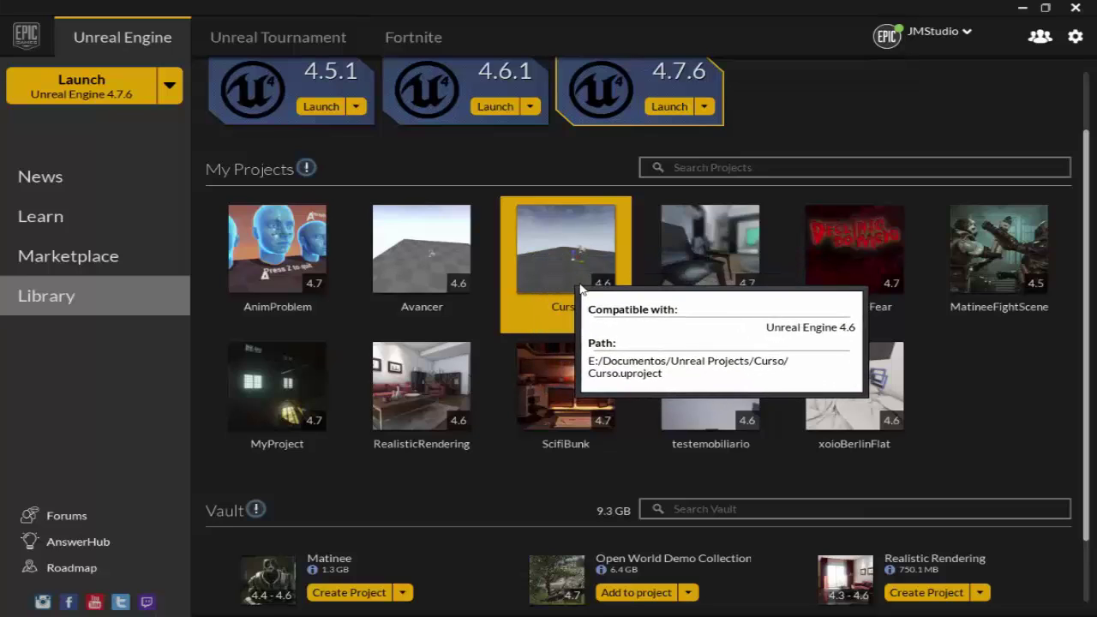
{"action": "left_click", "coordinate": [713, 272]}
{"action": "left_click", "coordinate": [848, 257]}
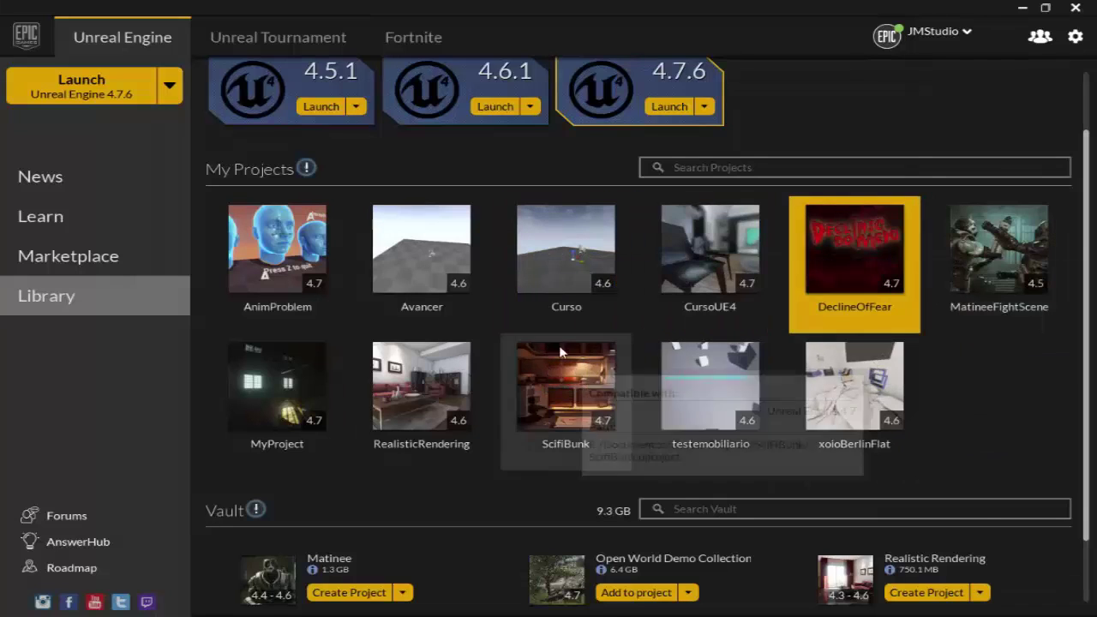
{"action": "left_click", "coordinate": [588, 261]}
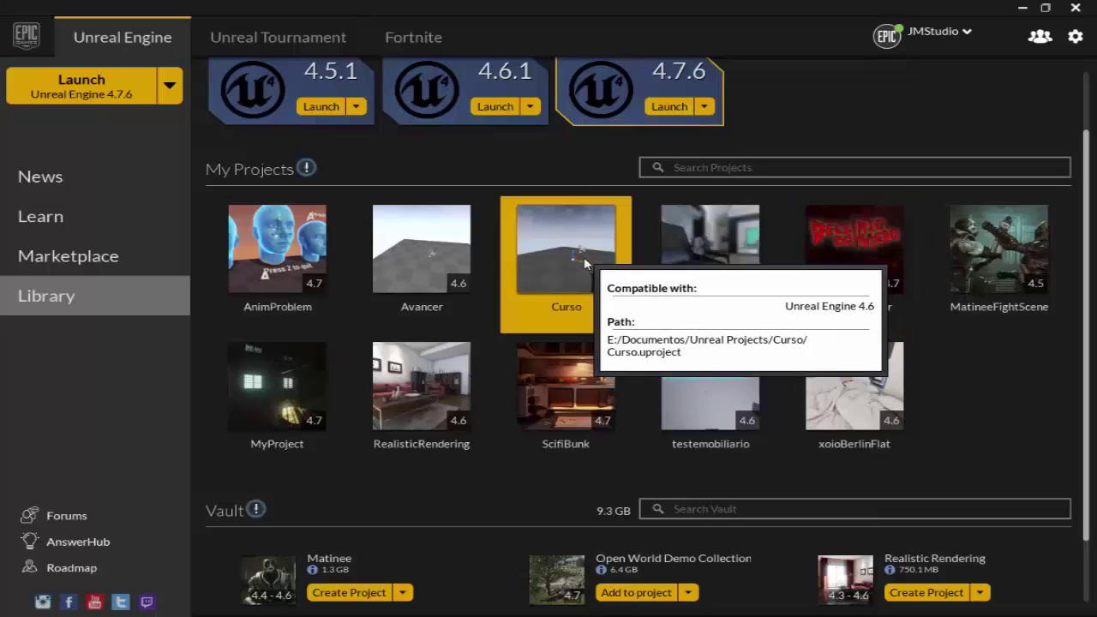
{"action": "left_click", "coordinate": [699, 262]}
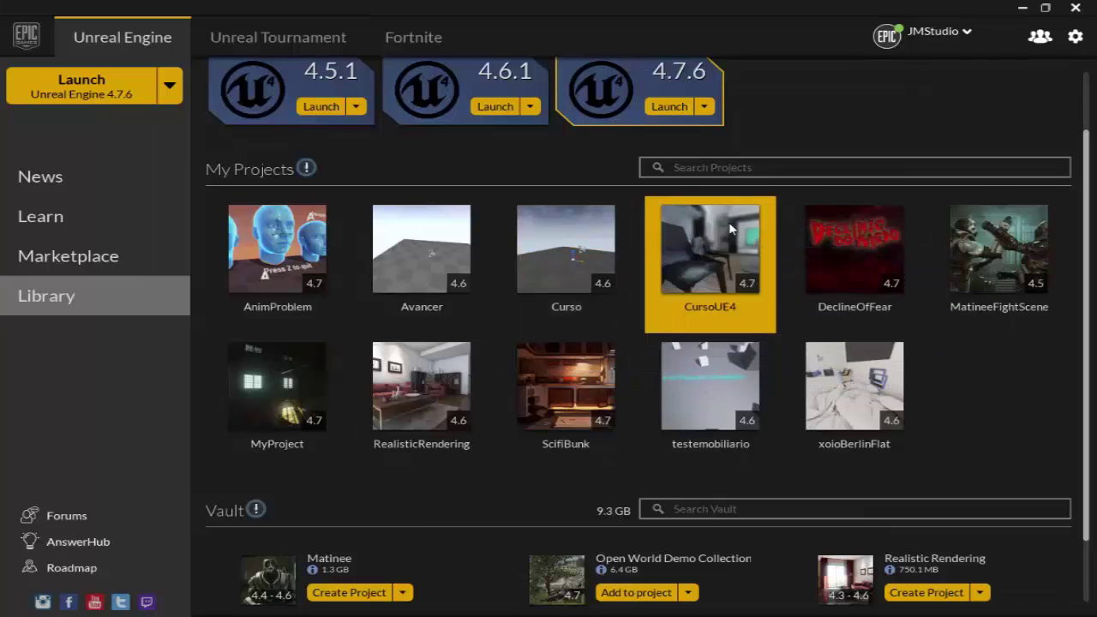
{"action": "mouse_move", "coordinate": [731, 253]}
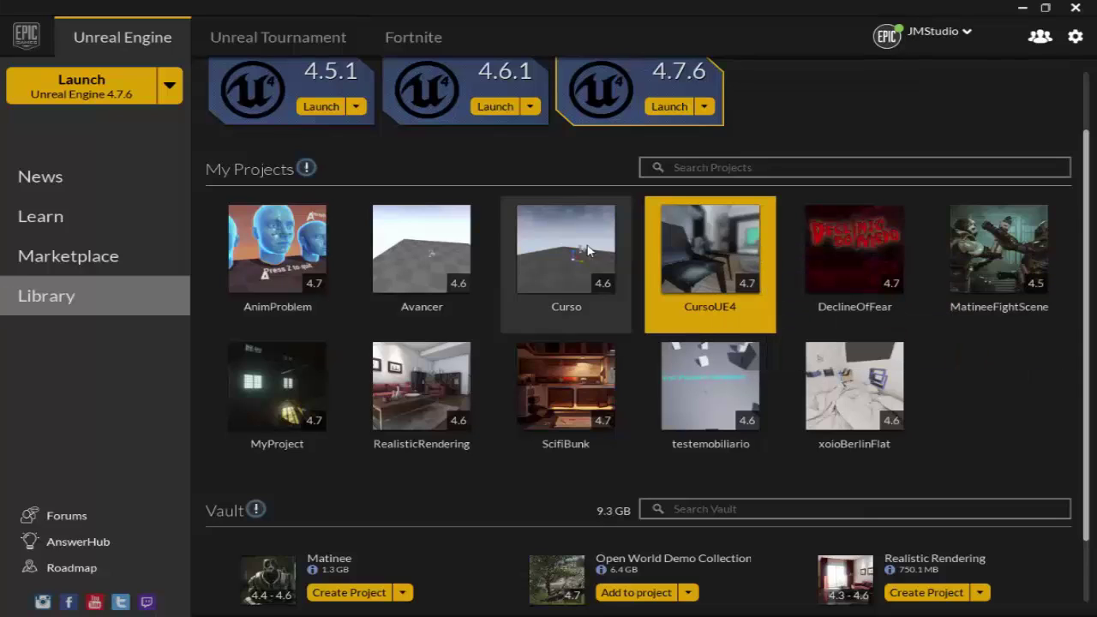
{"action": "left_click", "coordinate": [556, 248]}
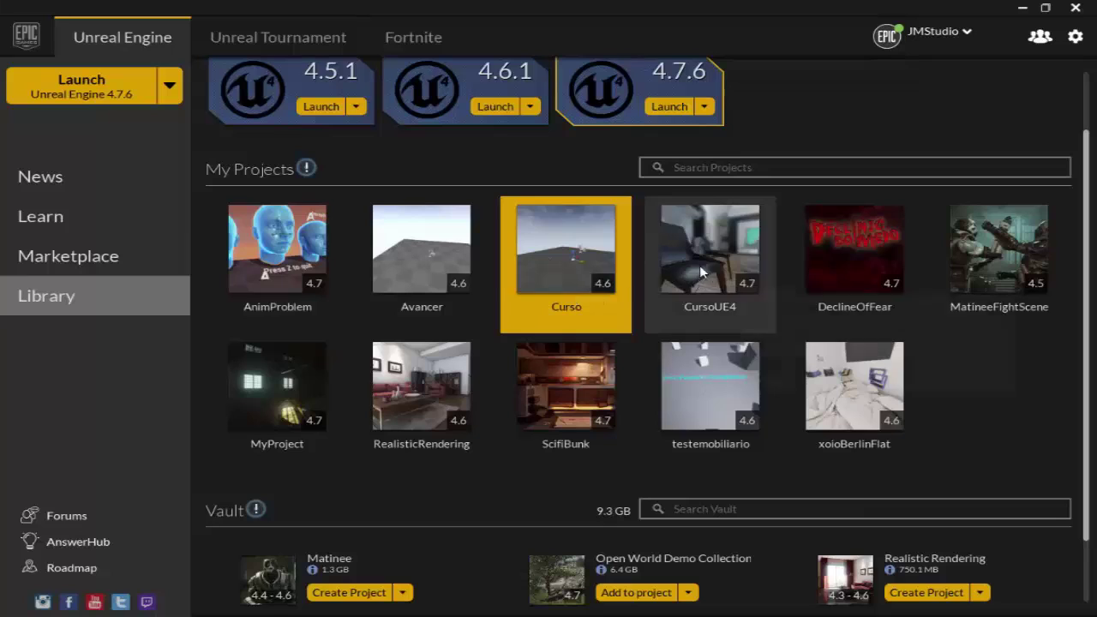
Compare Curso's engine version and CursoUE4's project path, then return to the Unreal editor
{"action": "left_click", "coordinate": [700, 272]}
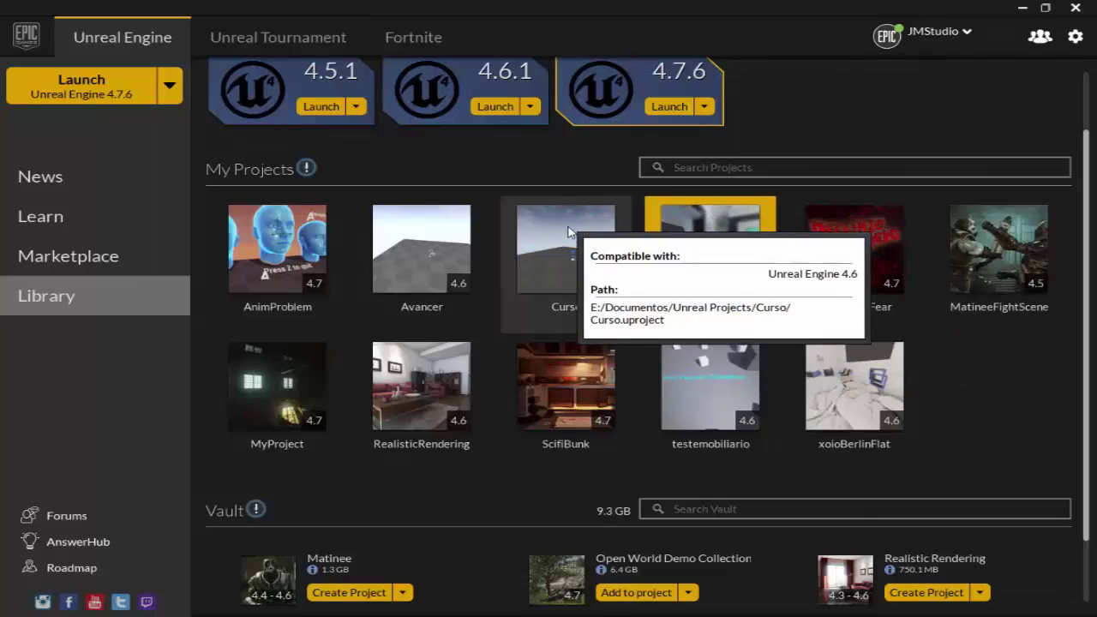
{"action": "left_click", "coordinate": [563, 255]}
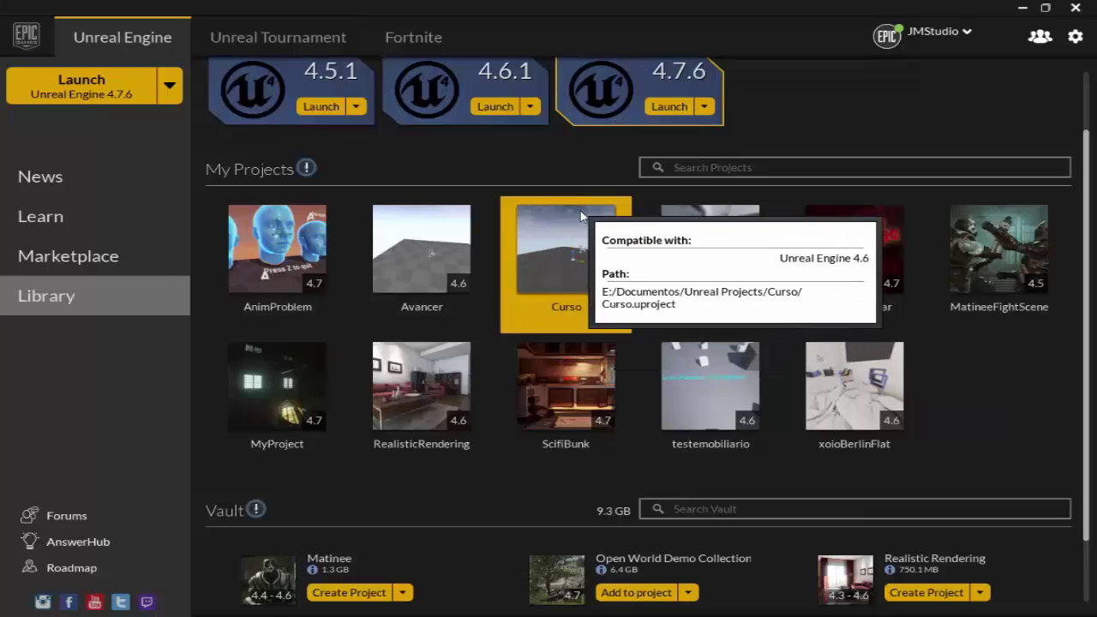
{"action": "left_click", "coordinate": [684, 241]}
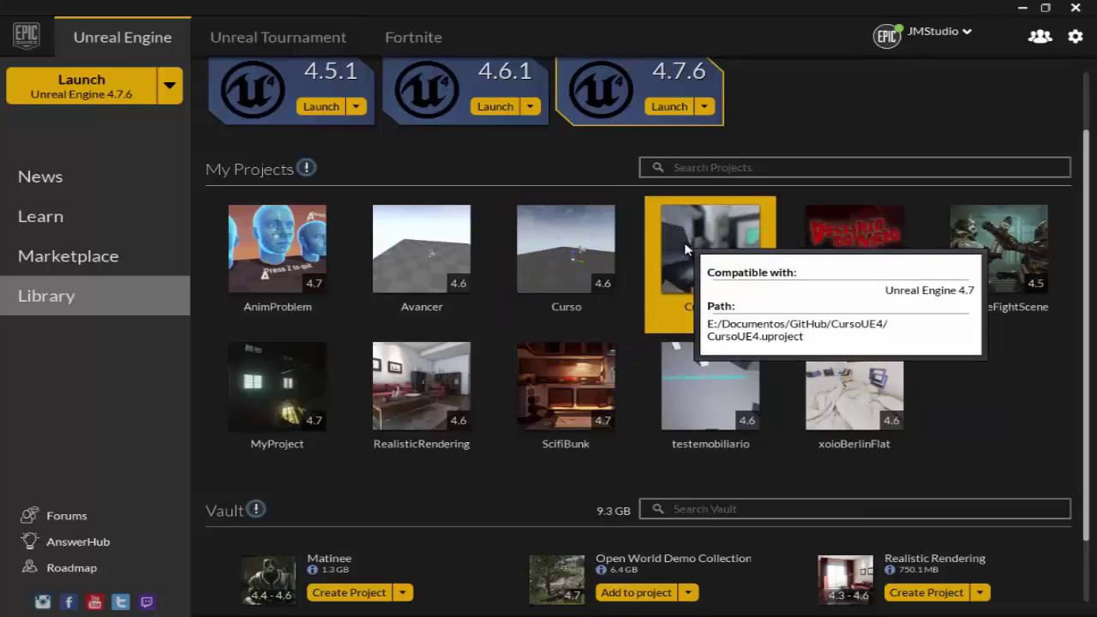
{"action": "left_click", "coordinate": [609, 246]}
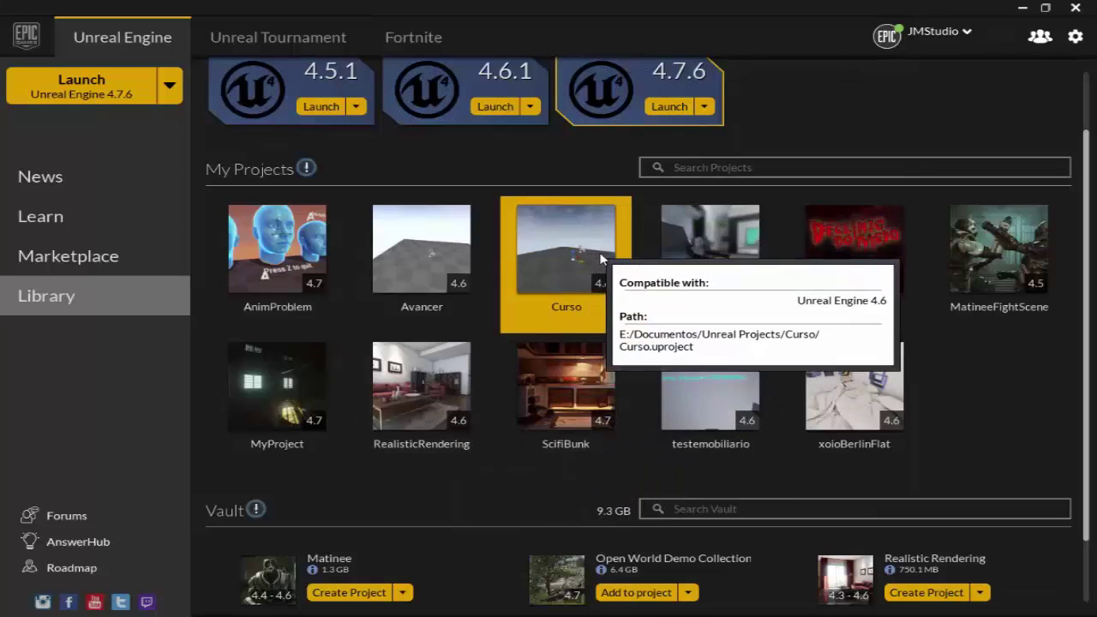
{"action": "left_click", "coordinate": [680, 235]}
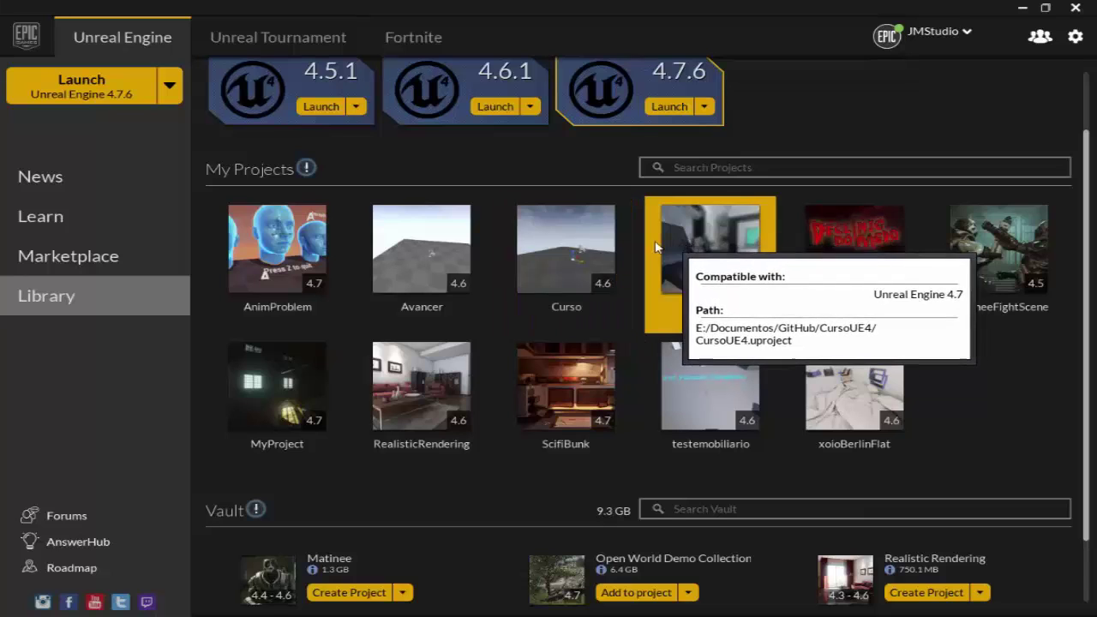
{"action": "left_click", "coordinate": [602, 239]}
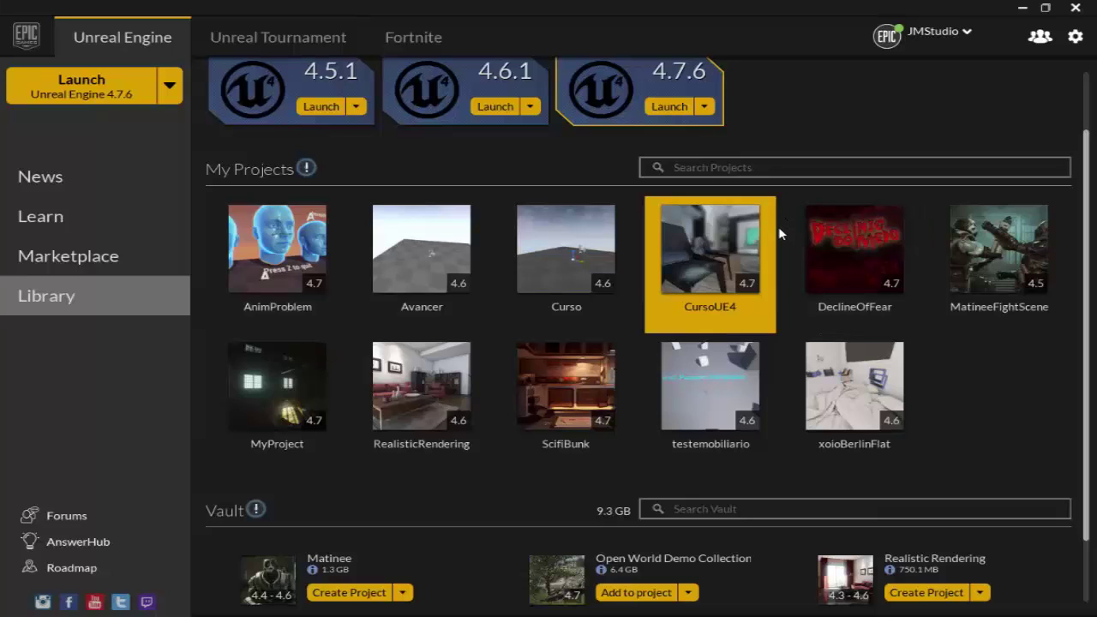
{"action": "left_click", "coordinate": [594, 246]}
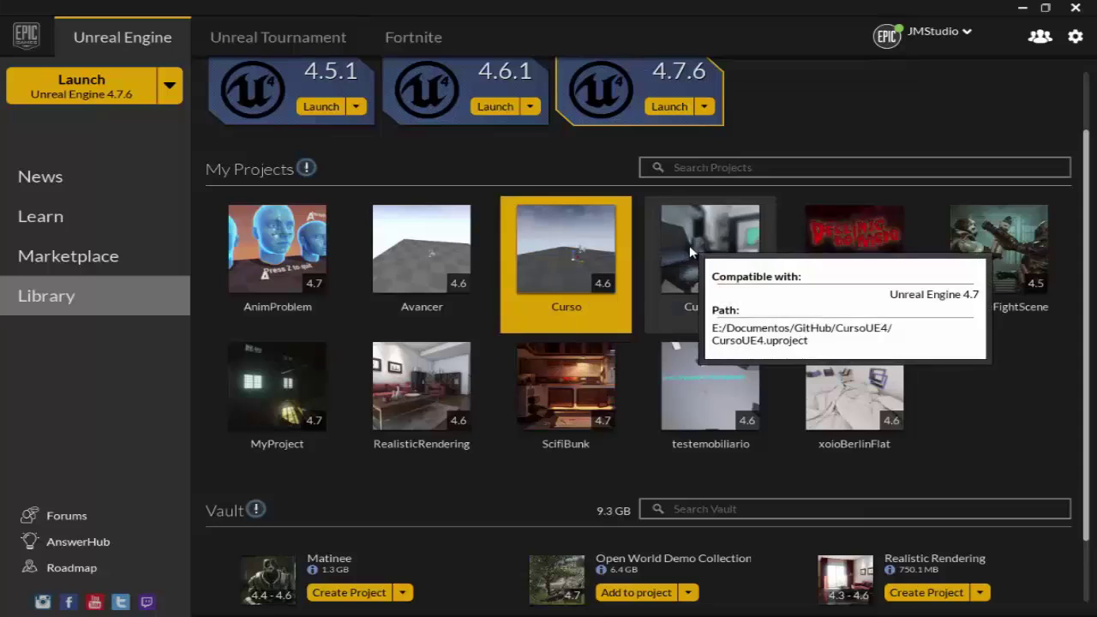
{"action": "left_click", "coordinate": [694, 257]}
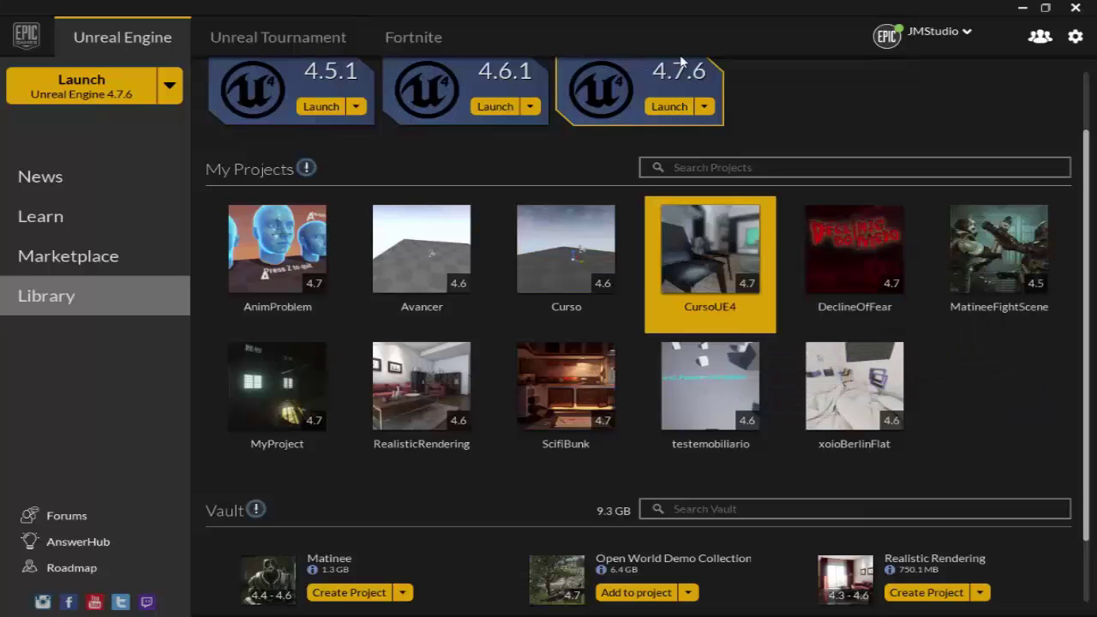
{"action": "left_click", "coordinate": [1075, 8]}
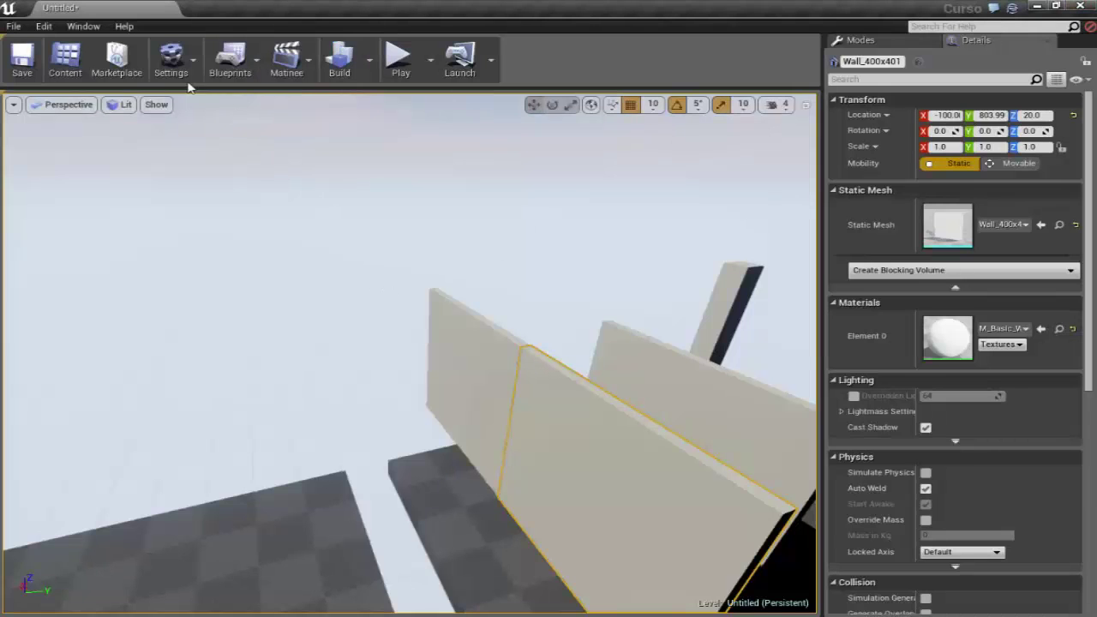
Reopen the Content Browser on the Examples folder and bring up the Poltrona mesh's actions menu
{"action": "left_click", "coordinate": [62, 63]}
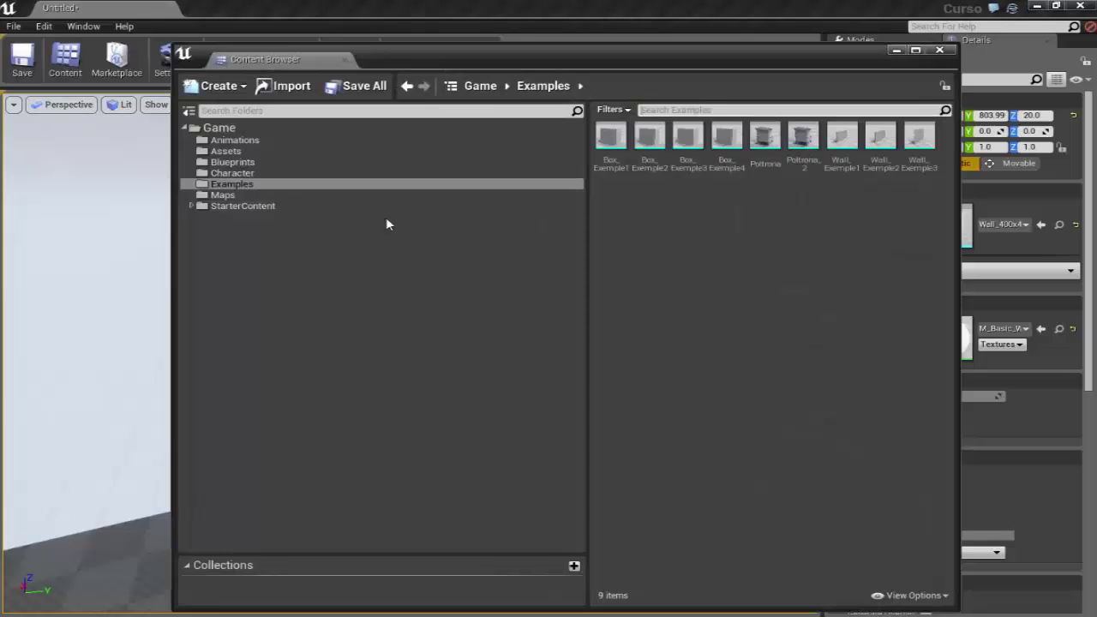
{"action": "left_click", "coordinate": [802, 137]}
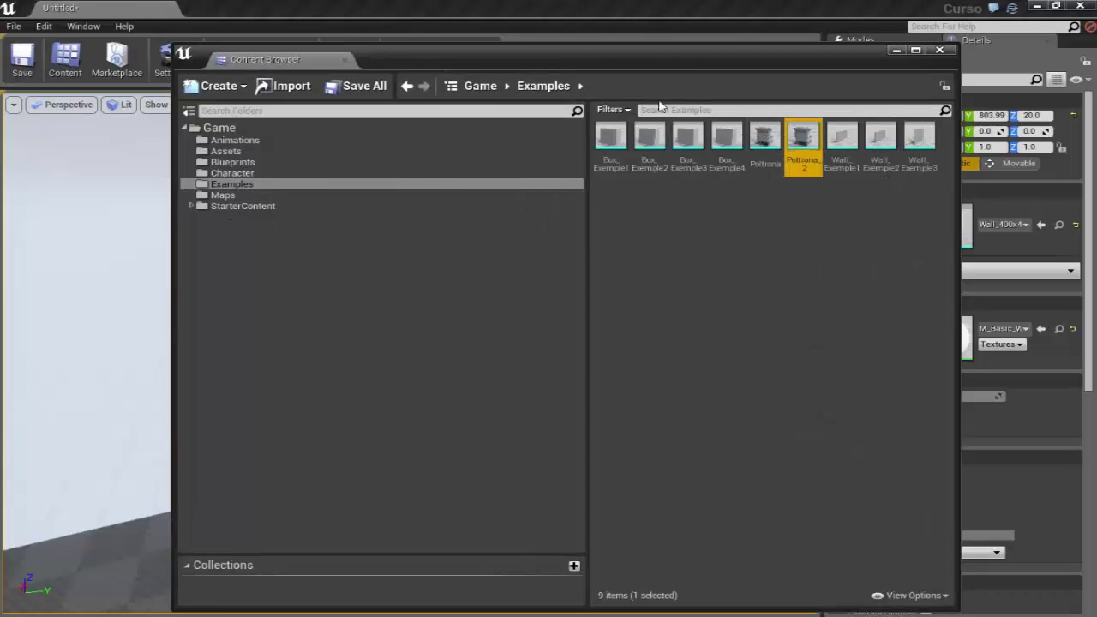
{"action": "left_click_drag", "start_coordinate": [680, 60], "coordinate": [631, 60]}
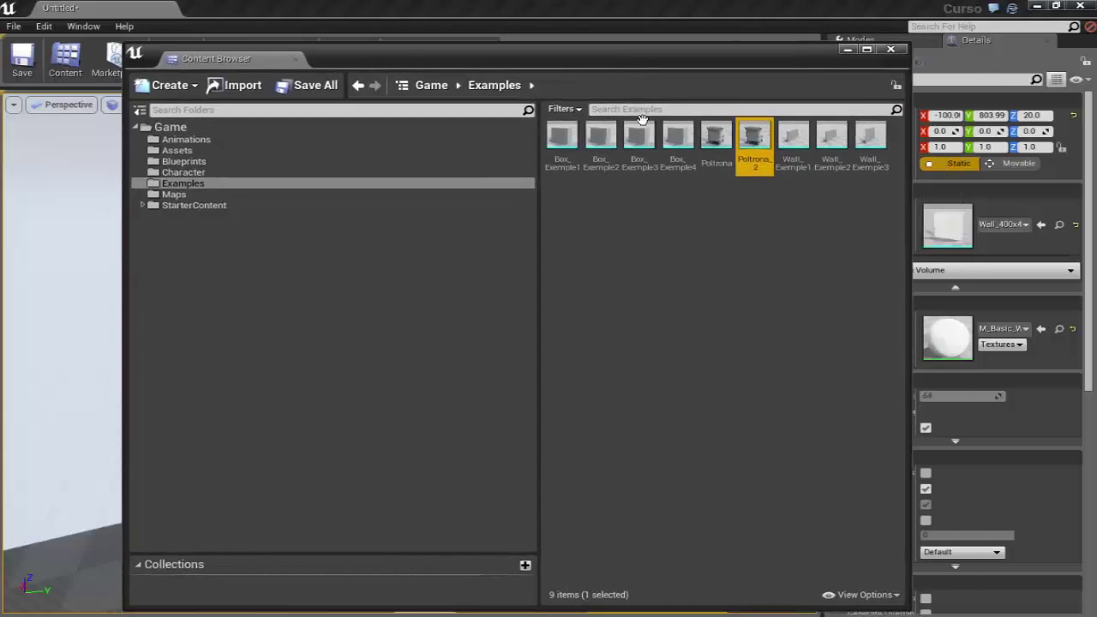
{"action": "right_click", "coordinate": [716, 135]}
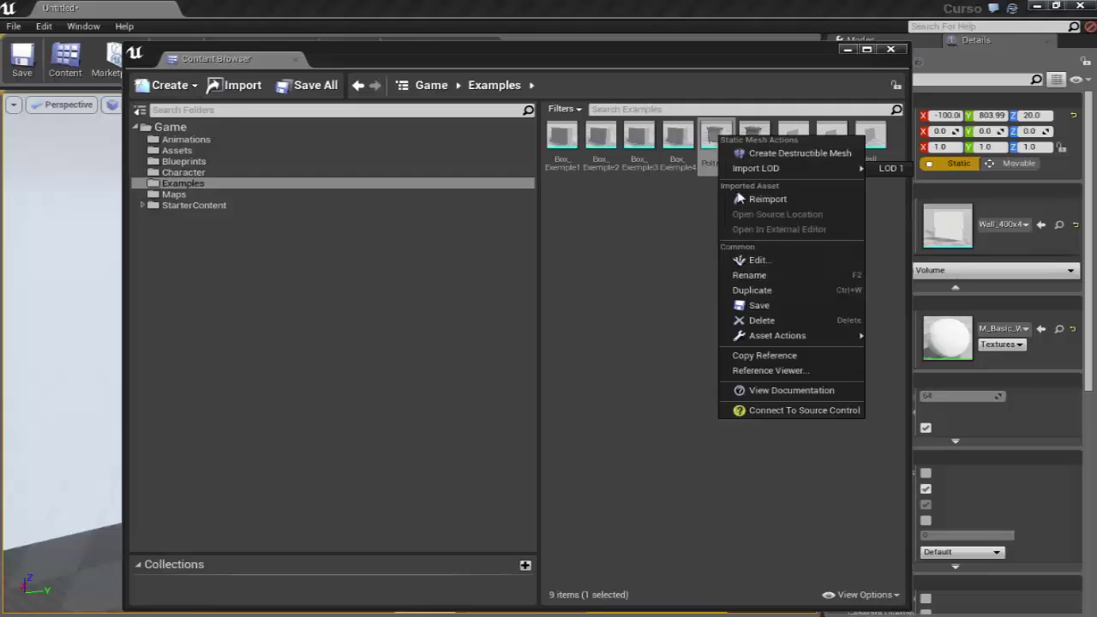
Select Poltrona and reveal its Asset Actions submenu containing Migrate
{"action": "left_click", "coordinate": [713, 136]}
{"action": "right_click", "coordinate": [713, 135]}
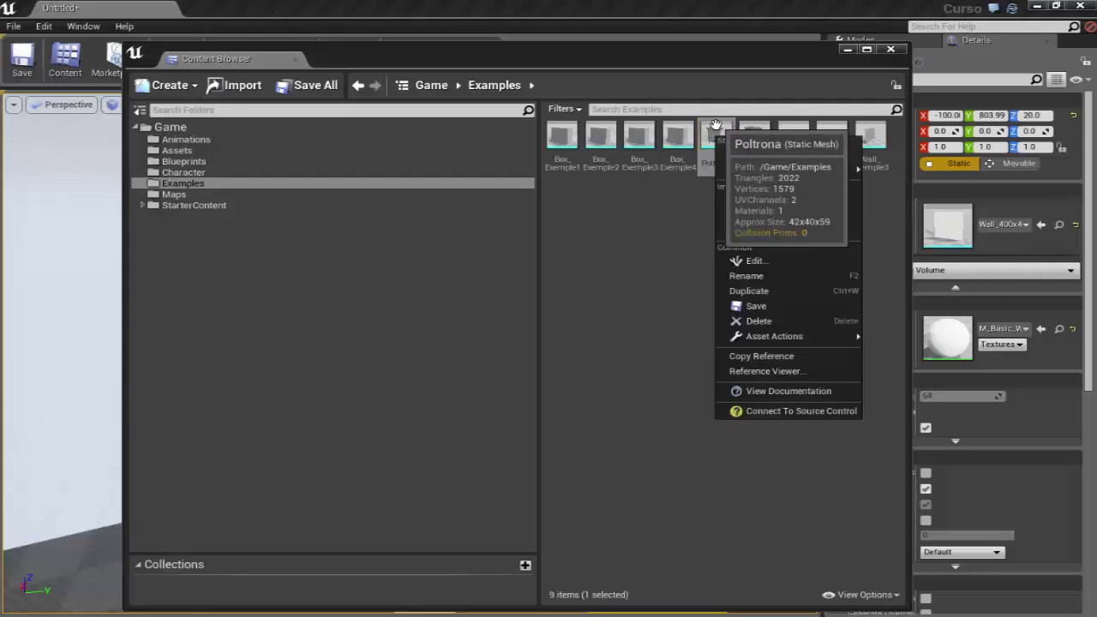
{"action": "left_click", "coordinate": [714, 149]}
{"action": "right_click", "coordinate": [717, 152]}
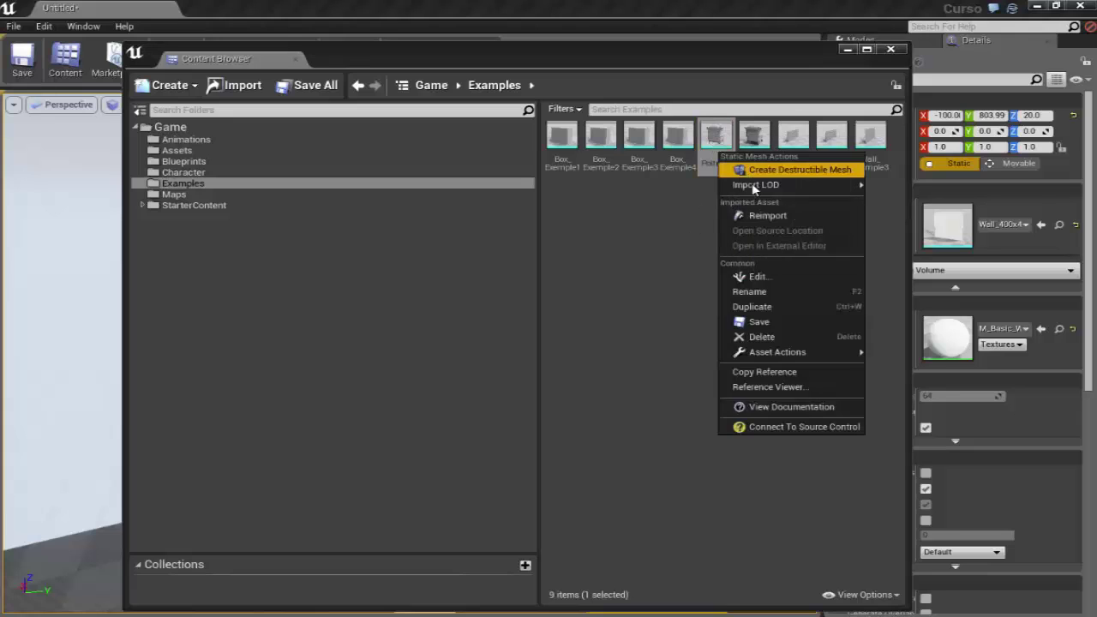
{"action": "mouse_move", "coordinate": [801, 354]}
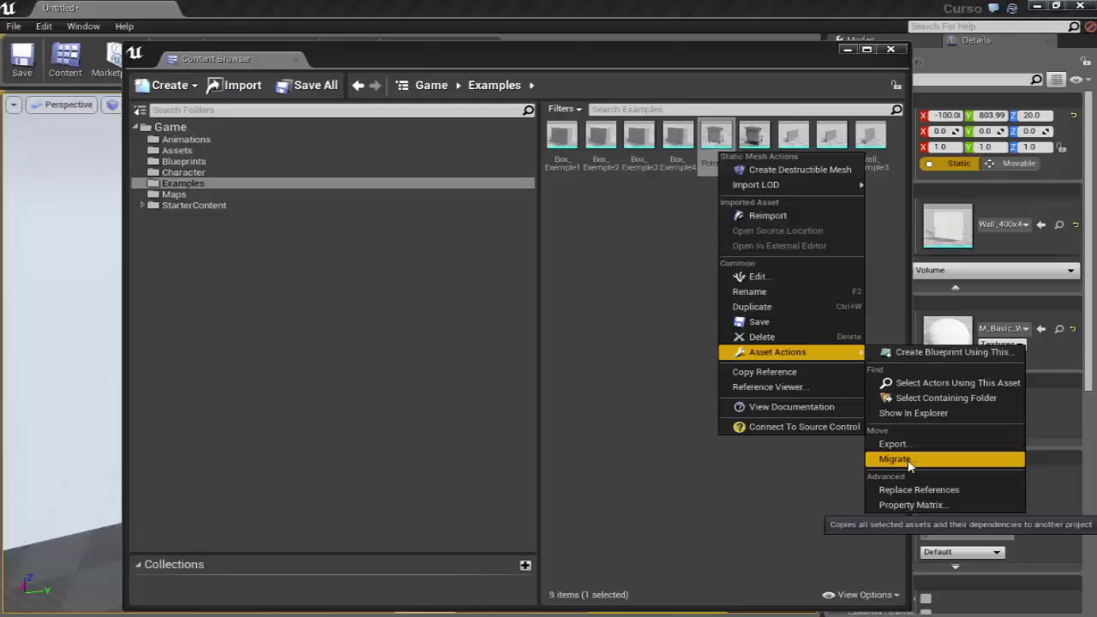
Start migrating Poltrona, choose Don't Save for the untitled level, and accept the Asset Report
{"action": "left_click", "coordinate": [909, 463]}
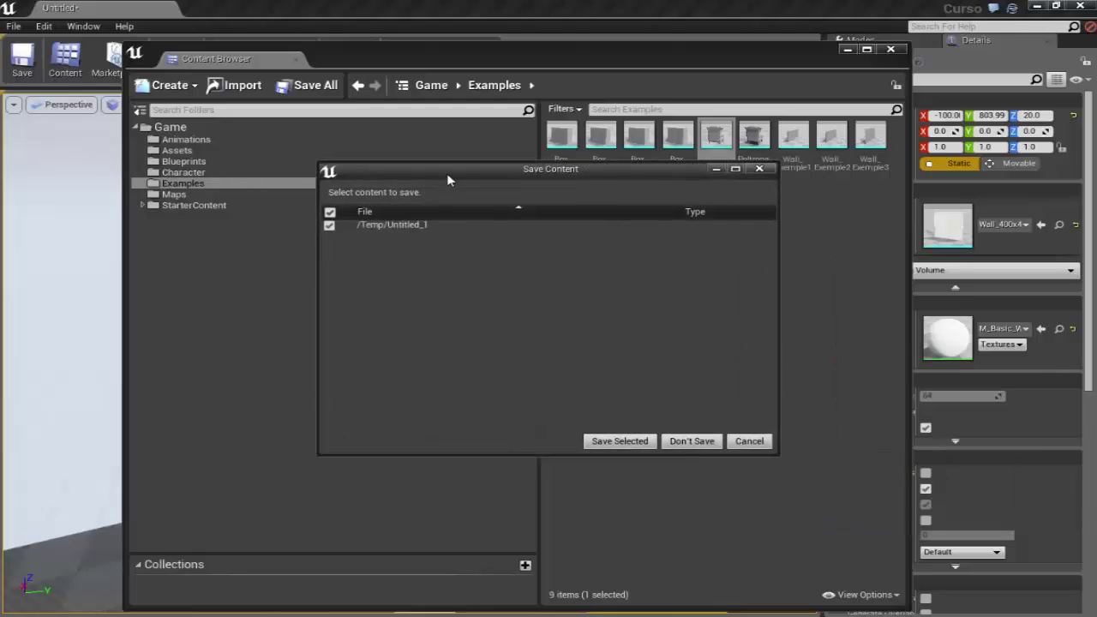
{"action": "left_click_drag", "start_coordinate": [446, 175], "coordinate": [438, 162]}
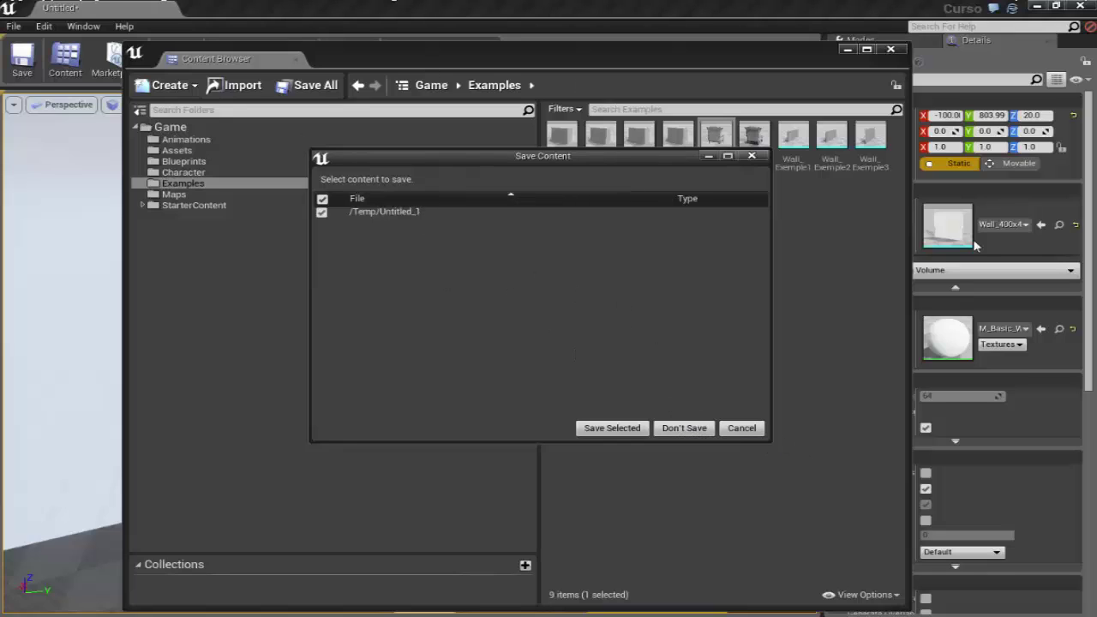
{"action": "left_click", "coordinate": [683, 428]}
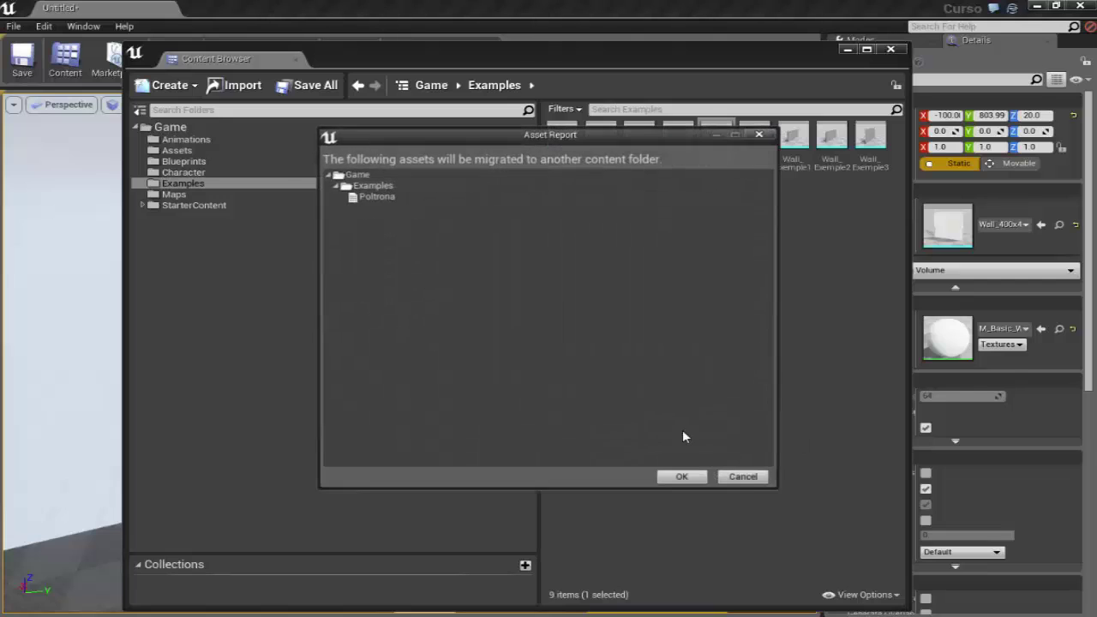
{"action": "left_click_drag", "start_coordinate": [450, 137], "coordinate": [432, 127]}
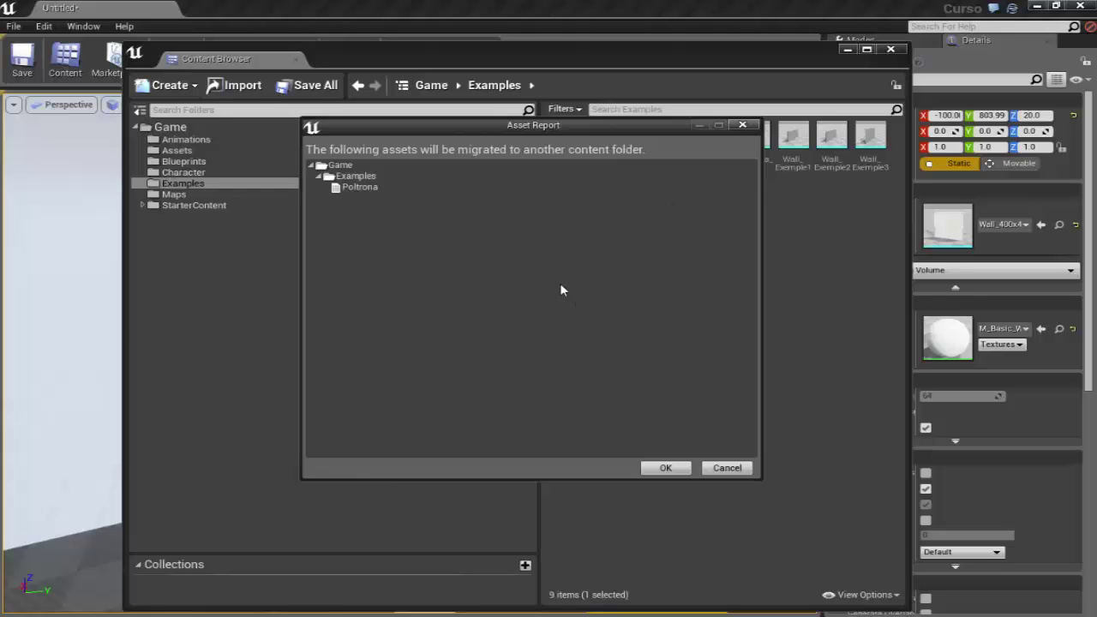
{"action": "left_click", "coordinate": [684, 468]}
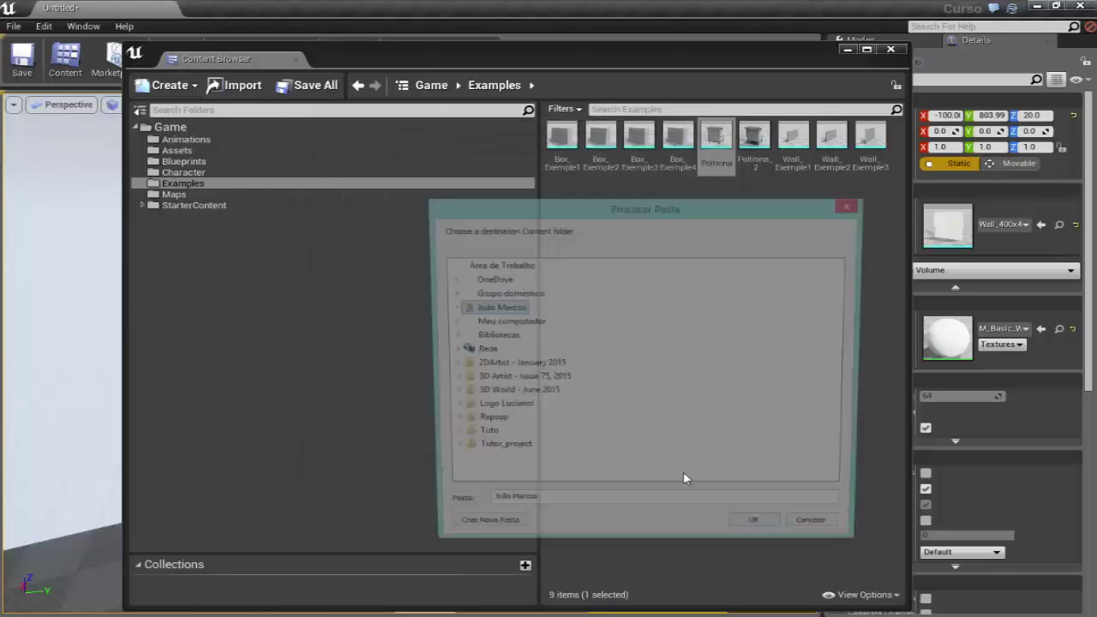
Cancel the Procurar Pasta folder chooser and open the Marketplace in the Epic Games Launcher
{"action": "left_click_drag", "start_coordinate": [497, 202], "coordinate": [403, 139]}
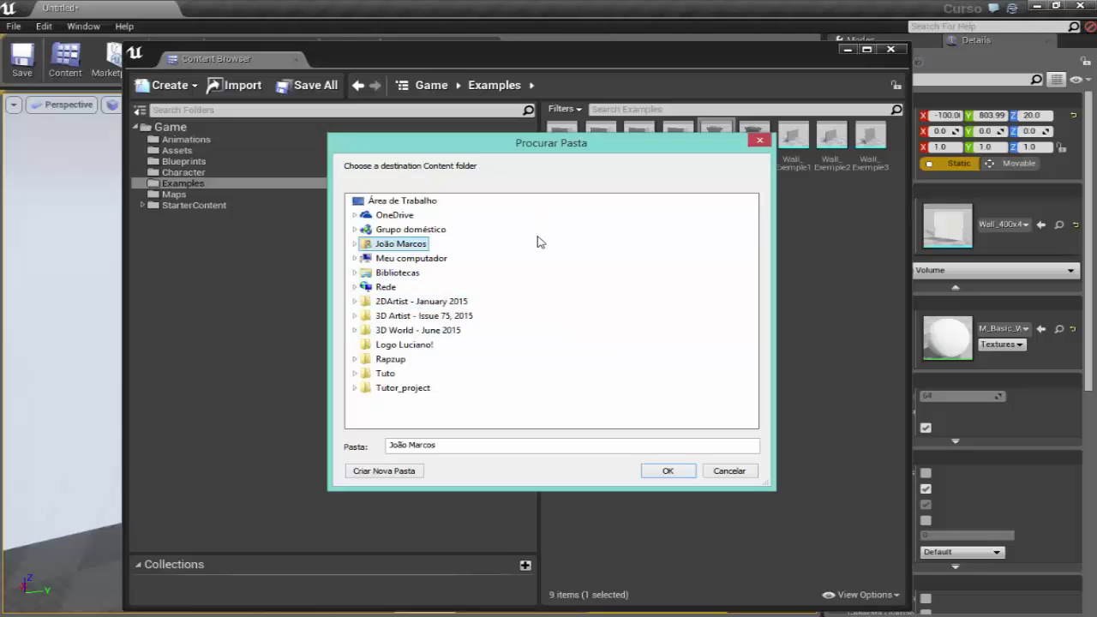
{"action": "left_click", "coordinate": [738, 474]}
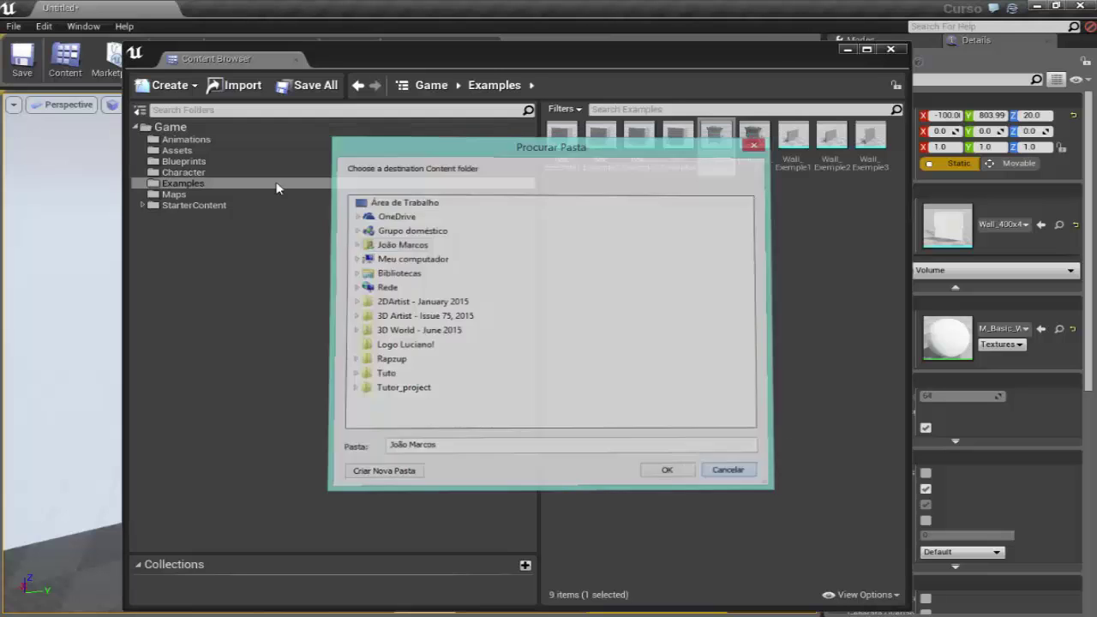
{"action": "left_click", "coordinate": [113, 69]}
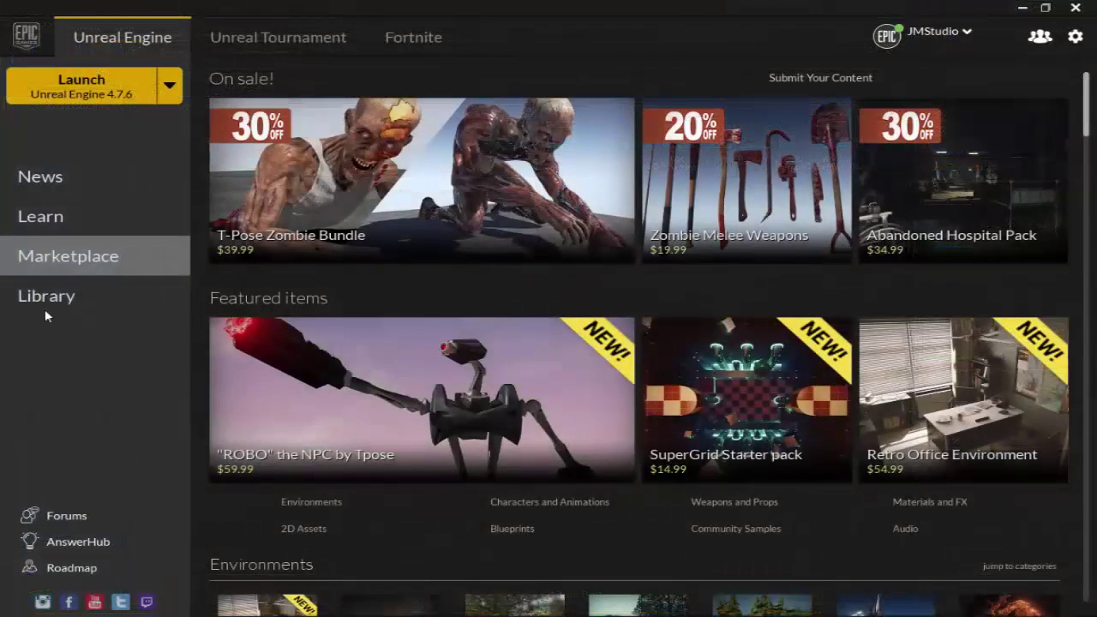
In the launcher Library, select the Curso and CursoUE4 projects to view their paths
{"action": "left_click", "coordinate": [55, 300]}
{"action": "mouse_move", "coordinate": [600, 356]}
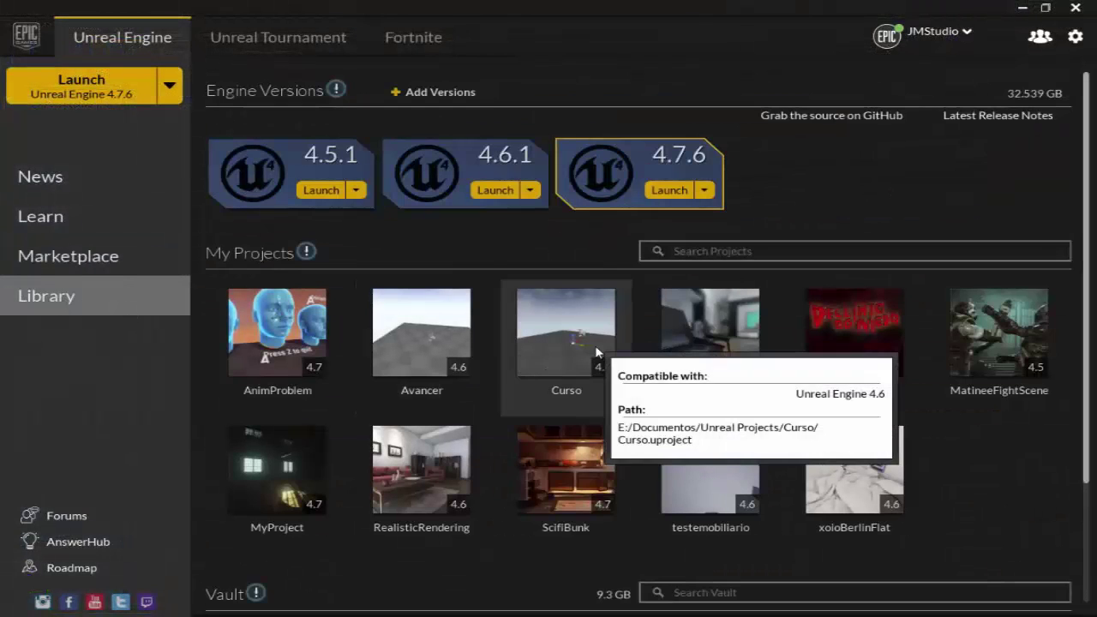
{"action": "left_click", "coordinate": [565, 341]}
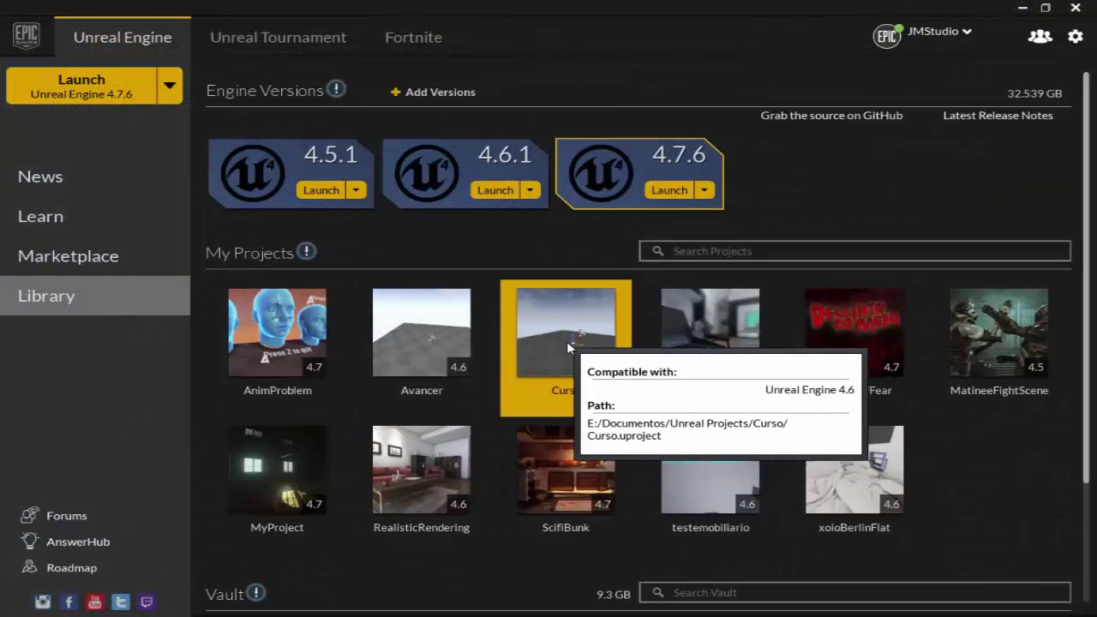
{"action": "left_click", "coordinate": [700, 344]}
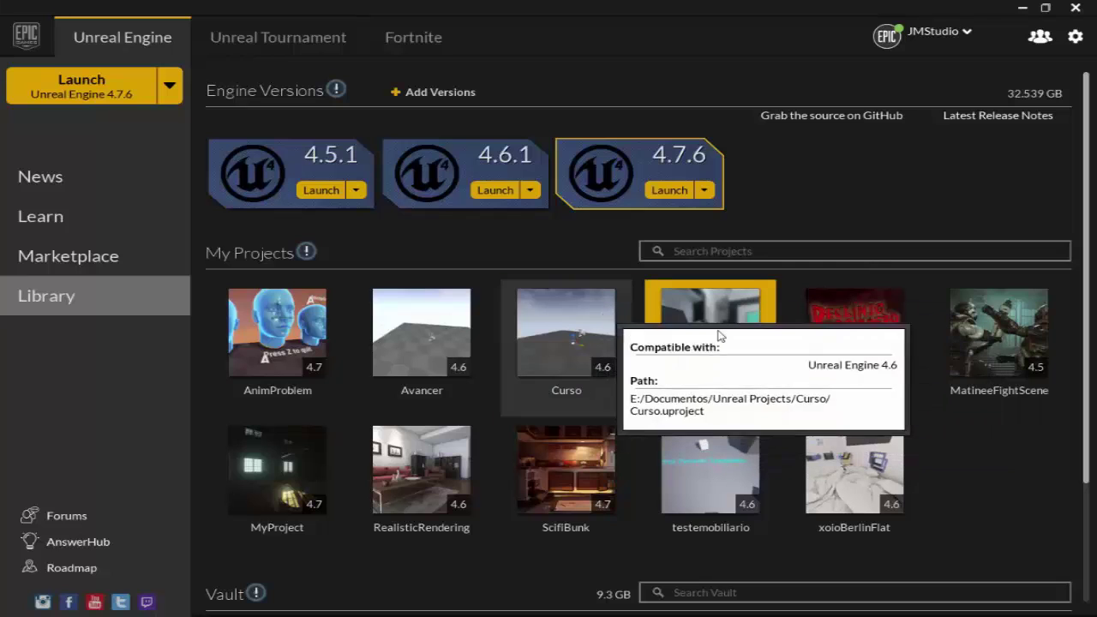
{"action": "left_click", "coordinate": [555, 329]}
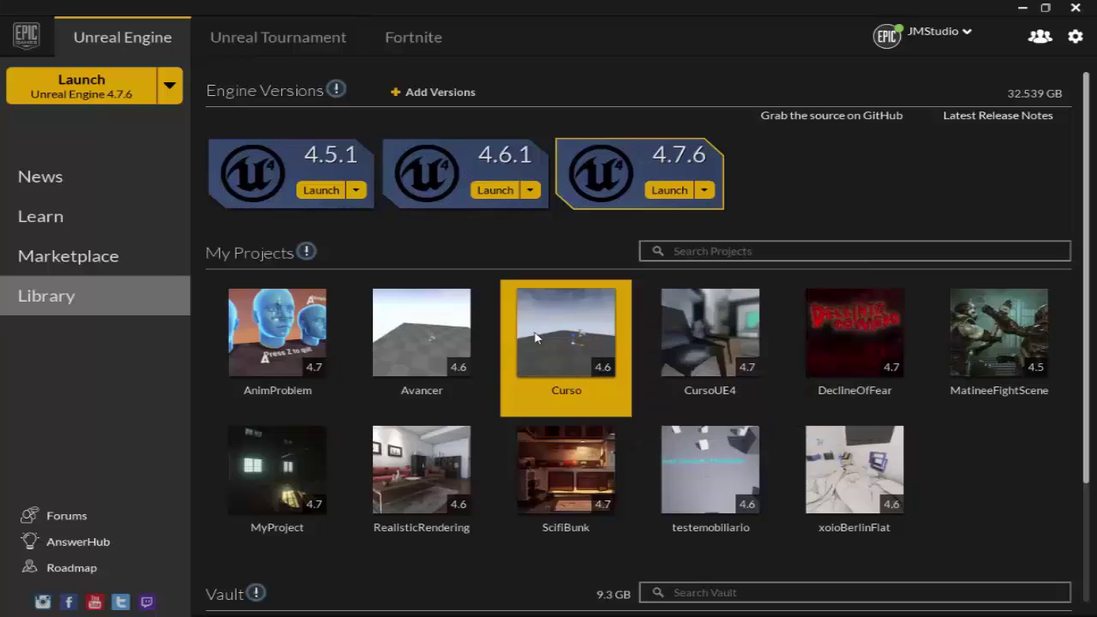
{"action": "left_click", "coordinate": [706, 329]}
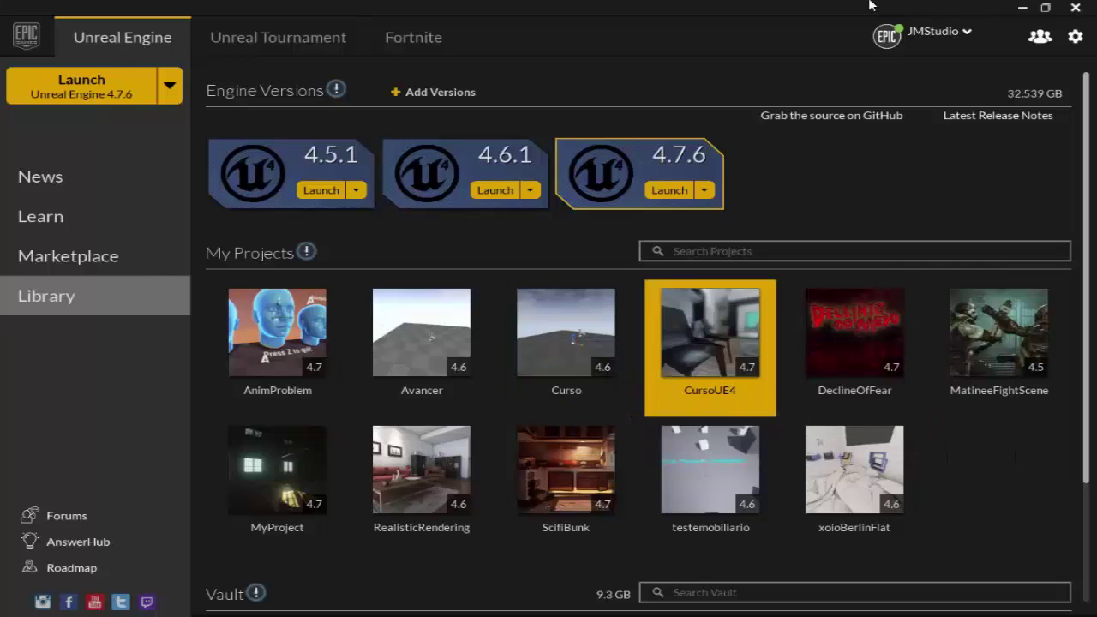
Restore the launcher window, reselect Curso, then minimize the launcher back to the editor
{"action": "mouse_move", "coordinate": [857, 6]}
{"action": "left_mouse_down"}
{"action": "mouse_move", "coordinate": [822, 36]}
{"action": "mouse_move", "coordinate": [728, 199]}
{"action": "mouse_move", "coordinate": [667, 78]}
{"action": "left_mouse_up"}
{"action": "mouse_move", "coordinate": [855, 413]}
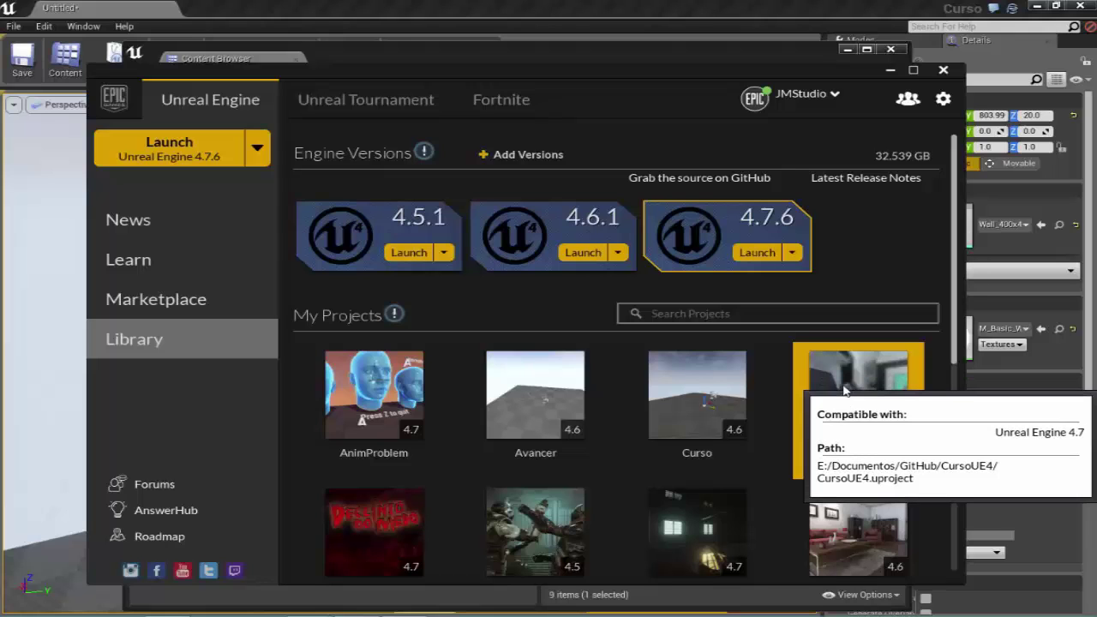
{"action": "left_click", "coordinate": [728, 405]}
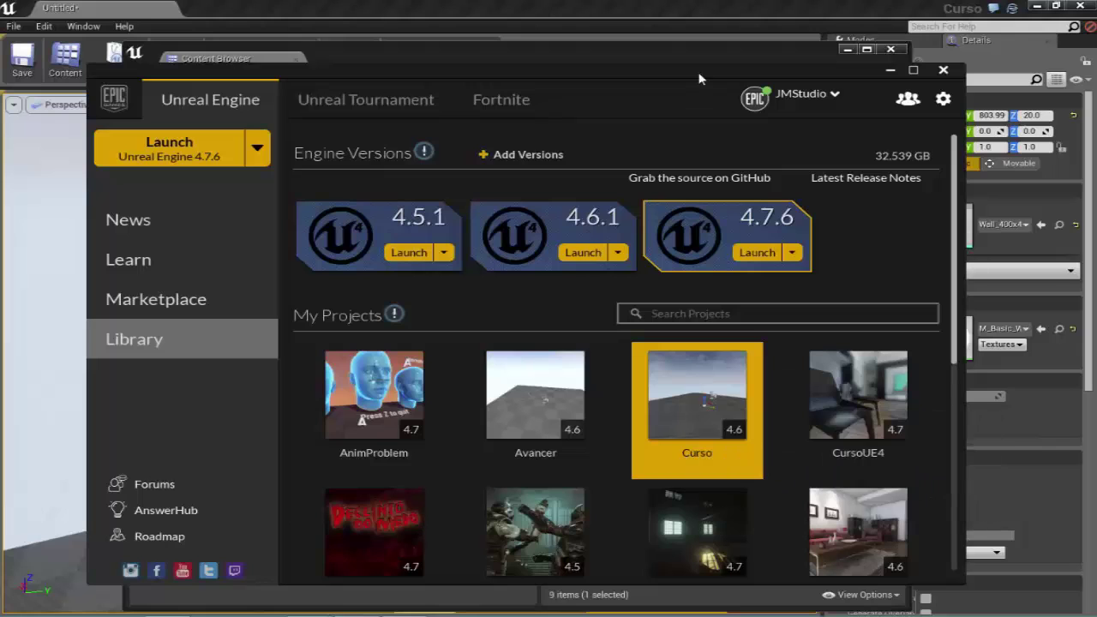
{"action": "double_click", "coordinate": [694, 417]}
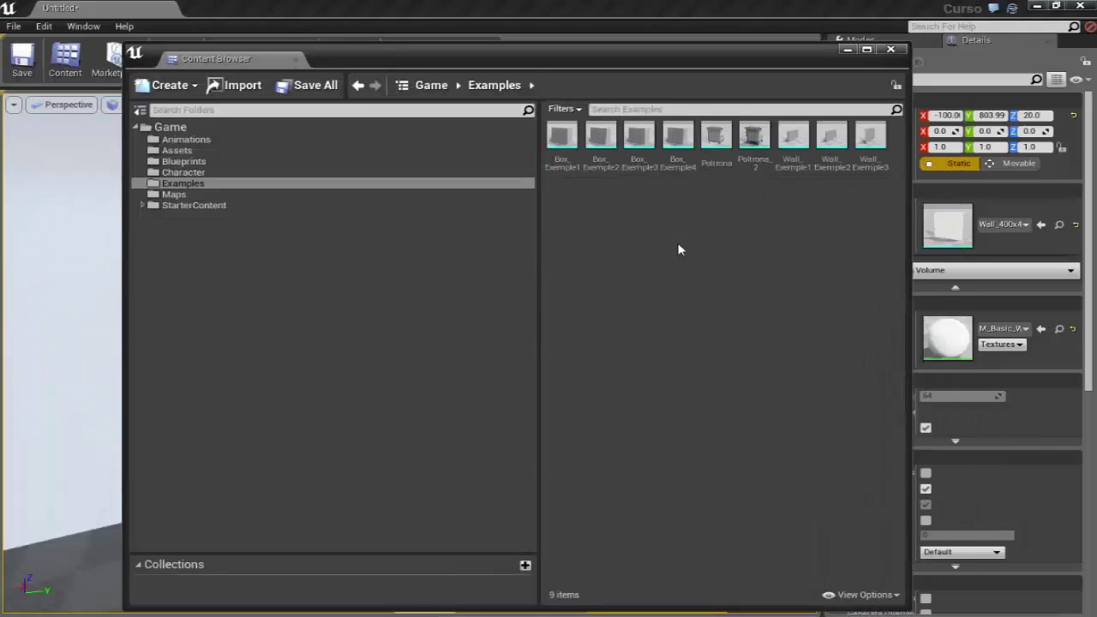
Migrate Poltrona via Asset Actions, choosing Don't Save and accepting the Asset Report
{"action": "right_click", "coordinate": [715, 148]}
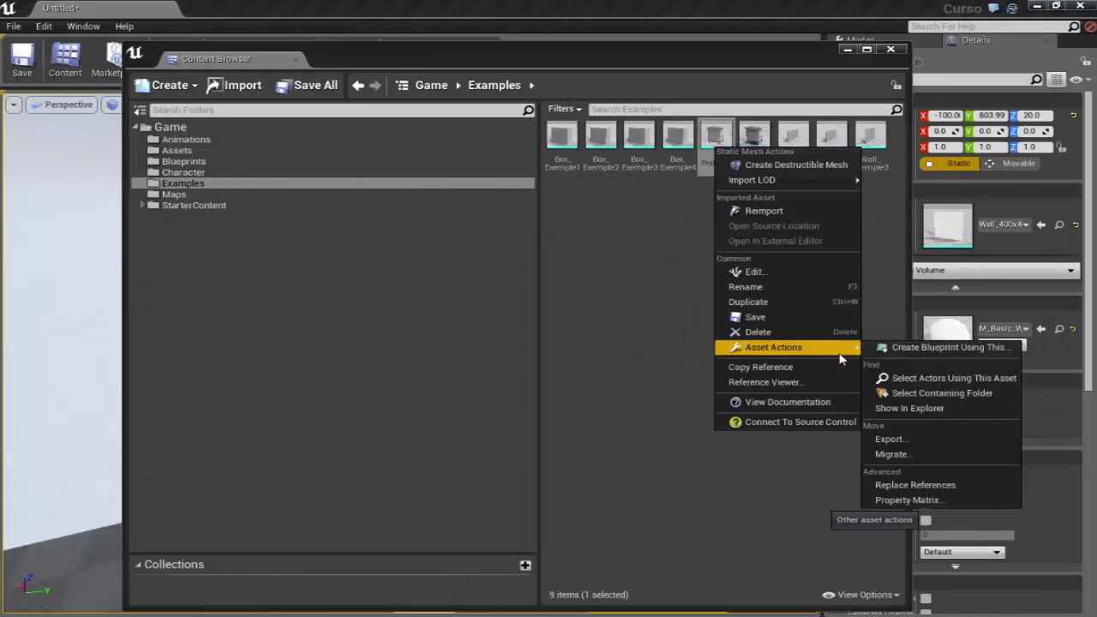
{"action": "left_click", "coordinate": [895, 454]}
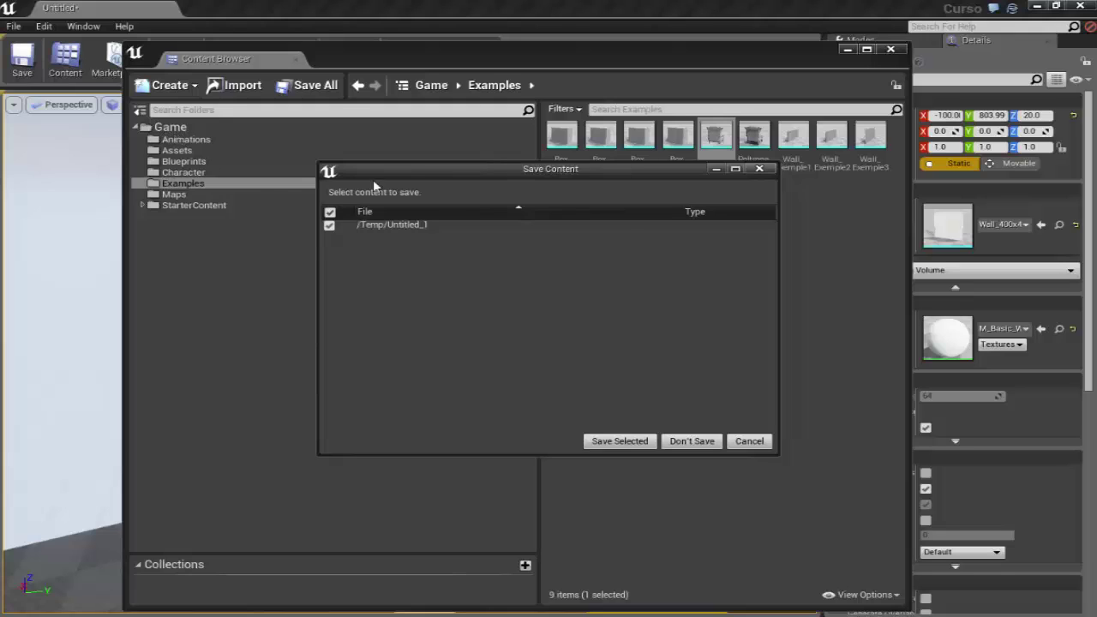
{"action": "left_click_drag", "start_coordinate": [531, 173], "coordinate": [527, 172]}
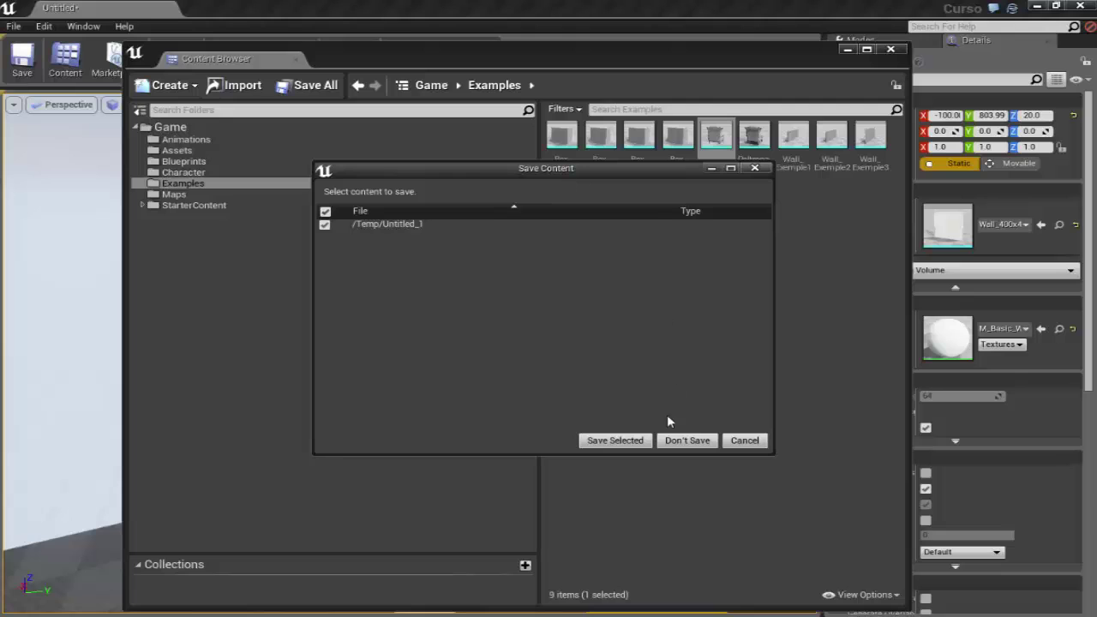
{"action": "left_click", "coordinate": [686, 440]}
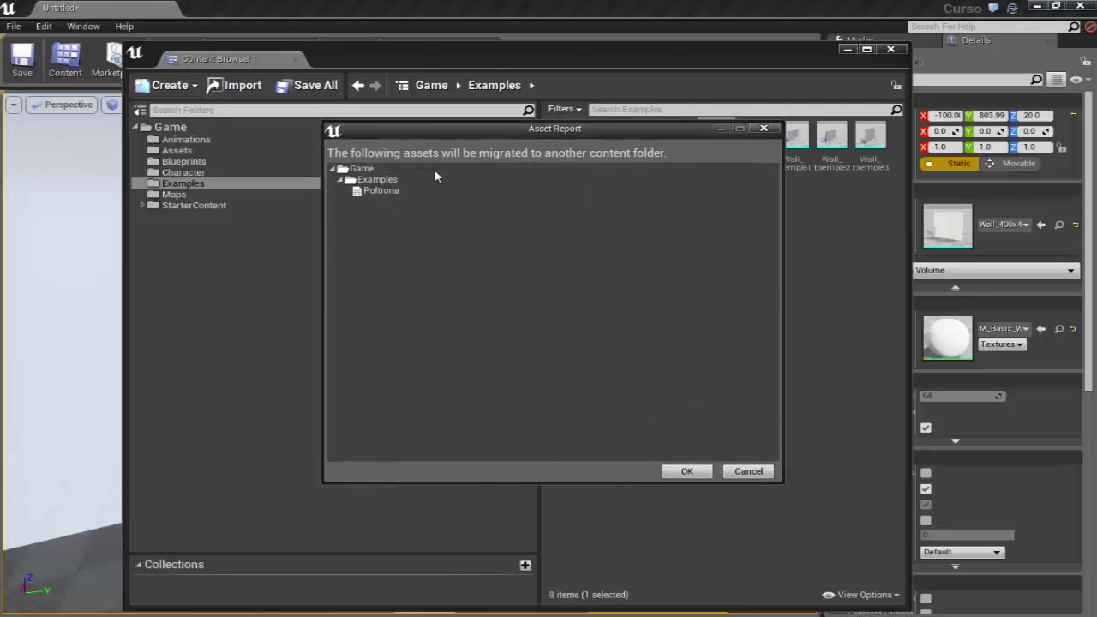
{"action": "left_click", "coordinate": [687, 472]}
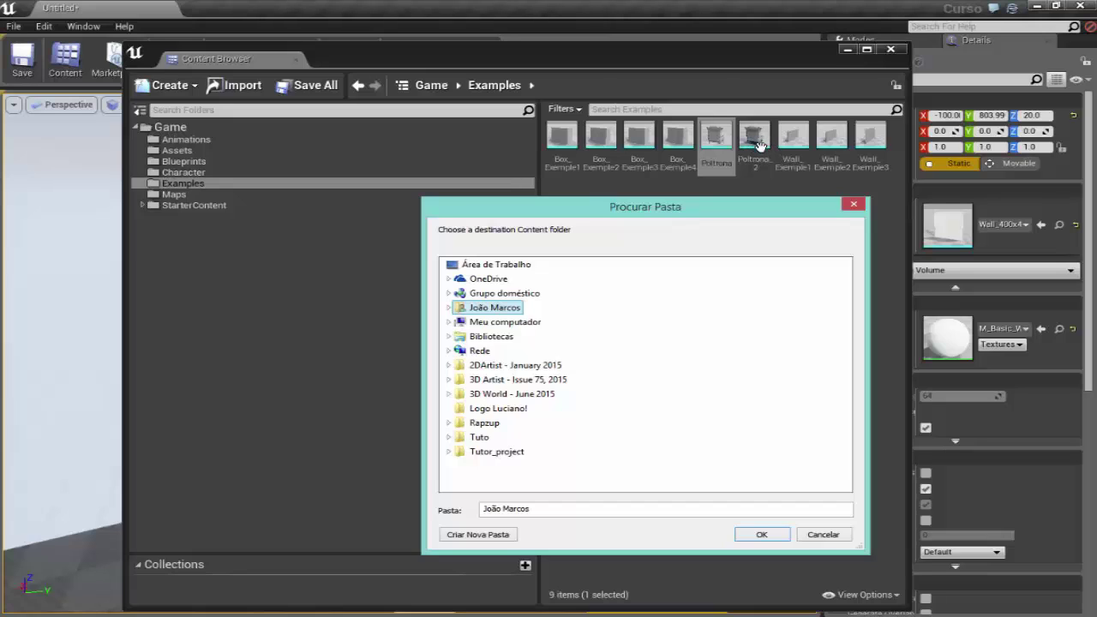
Browse Tutor_project > __MACOSX in Procurar Pasta, then close the chooser without migrating
{"action": "left_click", "coordinate": [470, 453]}
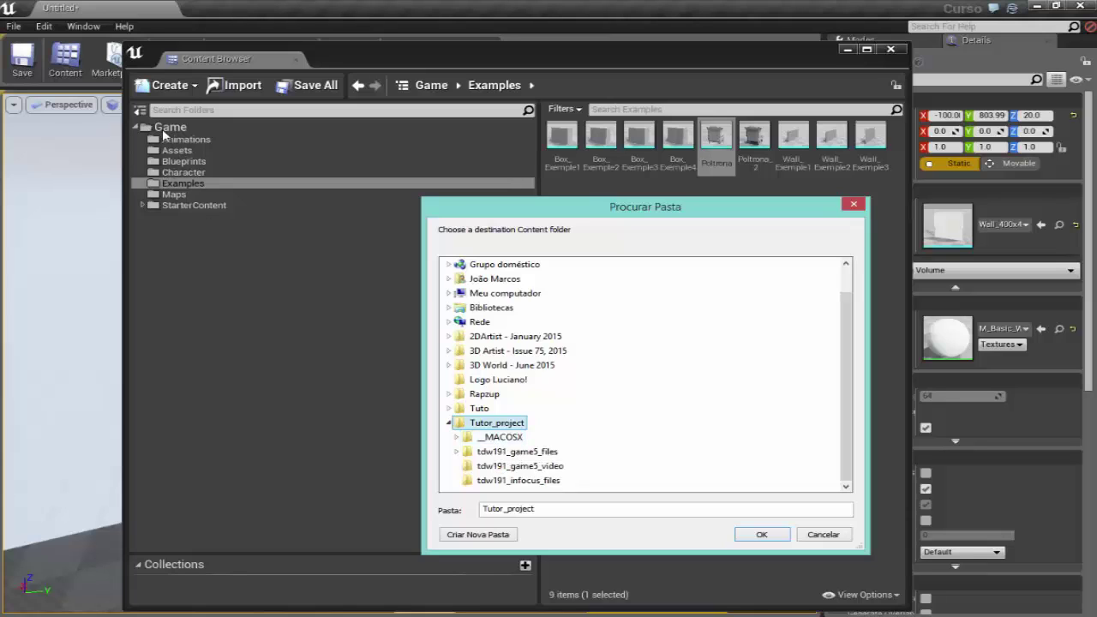
{"action": "double_click", "coordinate": [499, 437]}
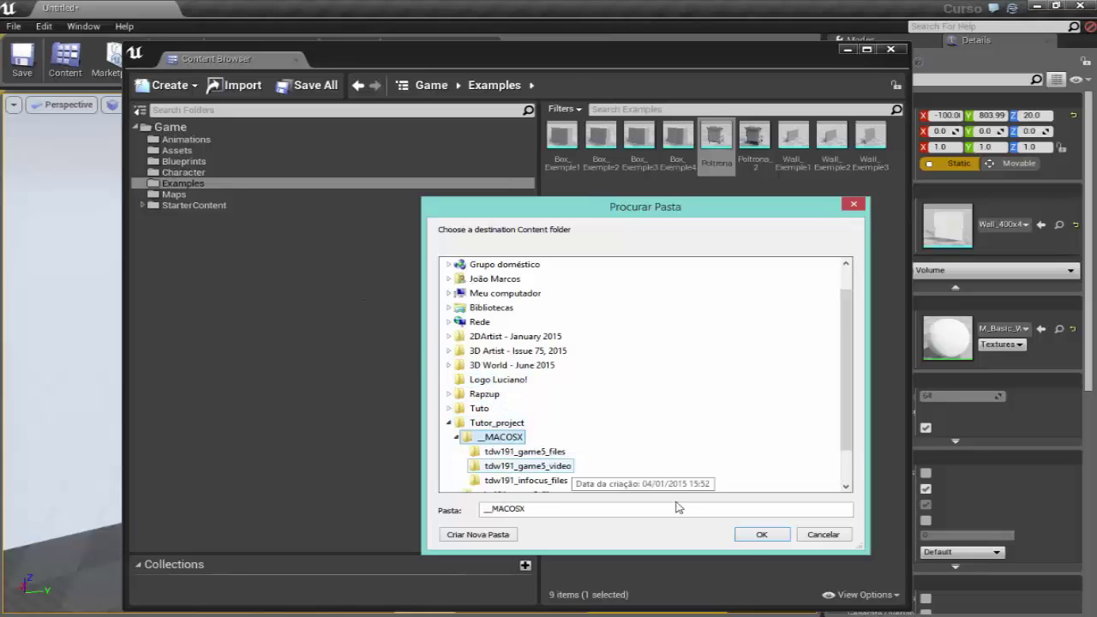
{"action": "left_click", "coordinate": [761, 533]}
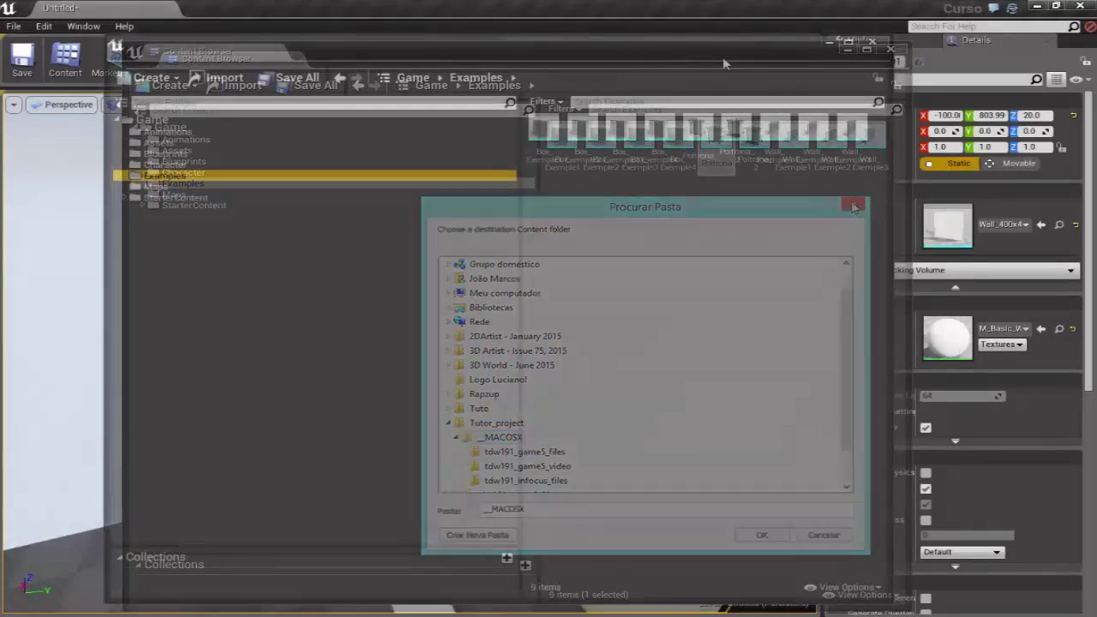
{"action": "left_click_drag", "start_coordinate": [741, 60], "coordinate": [714, 45]}
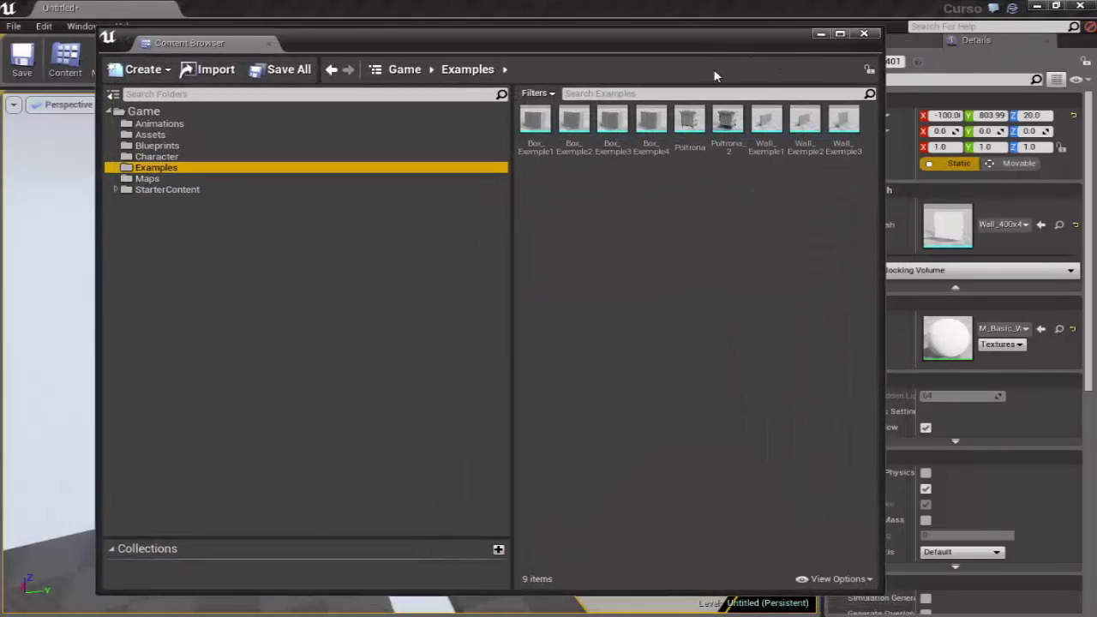
{"action": "left_click", "coordinate": [673, 202]}
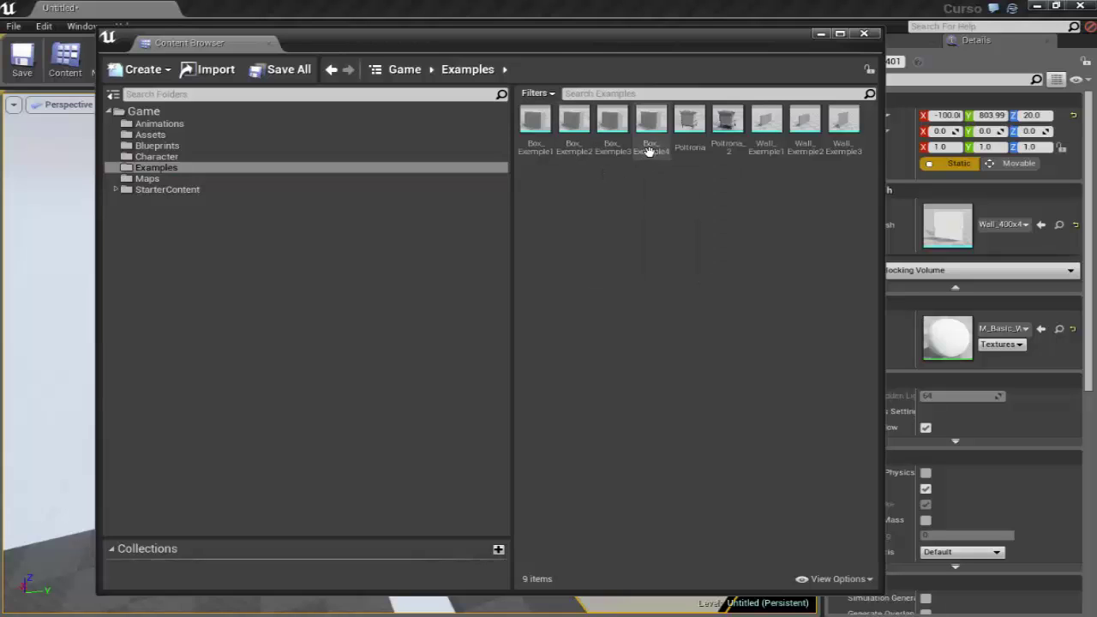
{"action": "double_click", "coordinate": [728, 124]}
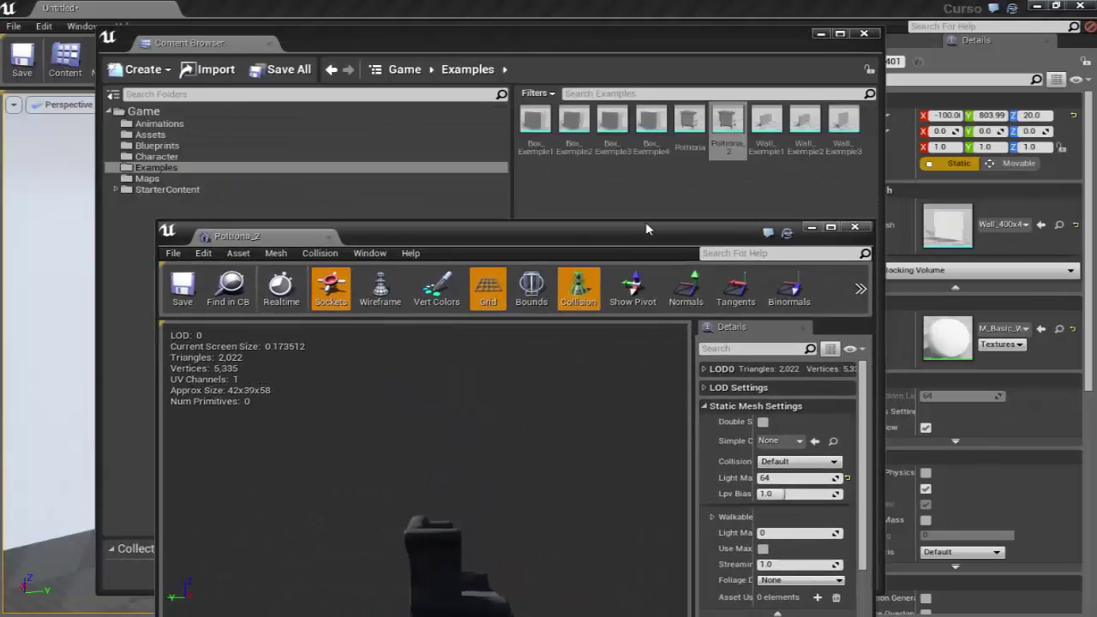
{"action": "left_click_drag", "start_coordinate": [647, 128], "coordinate": [669, 202]}
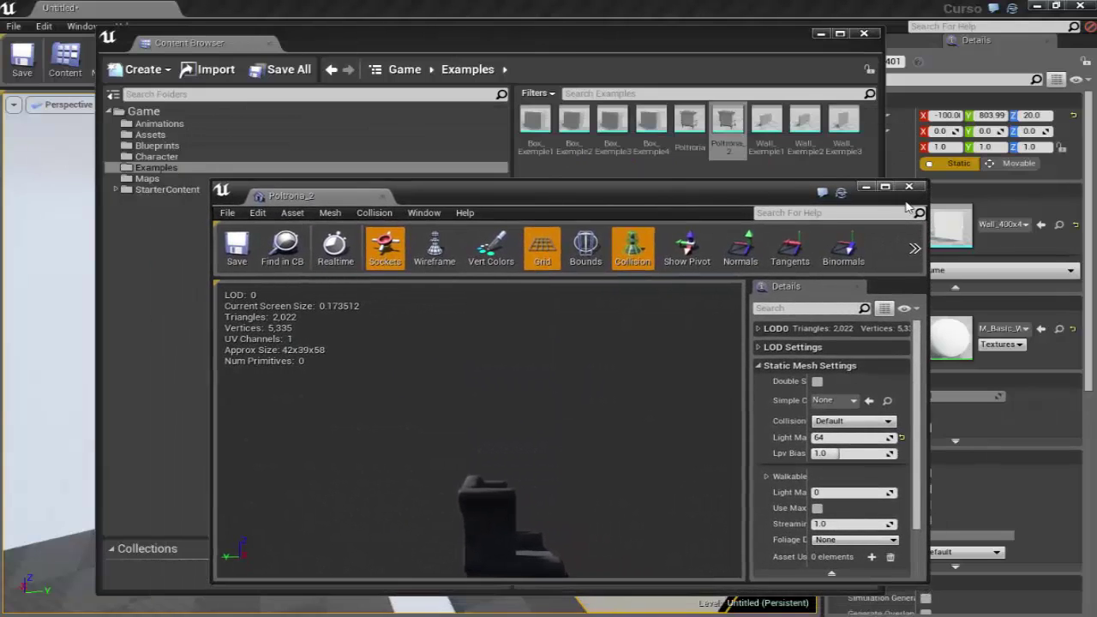
{"action": "left_click", "coordinate": [908, 187]}
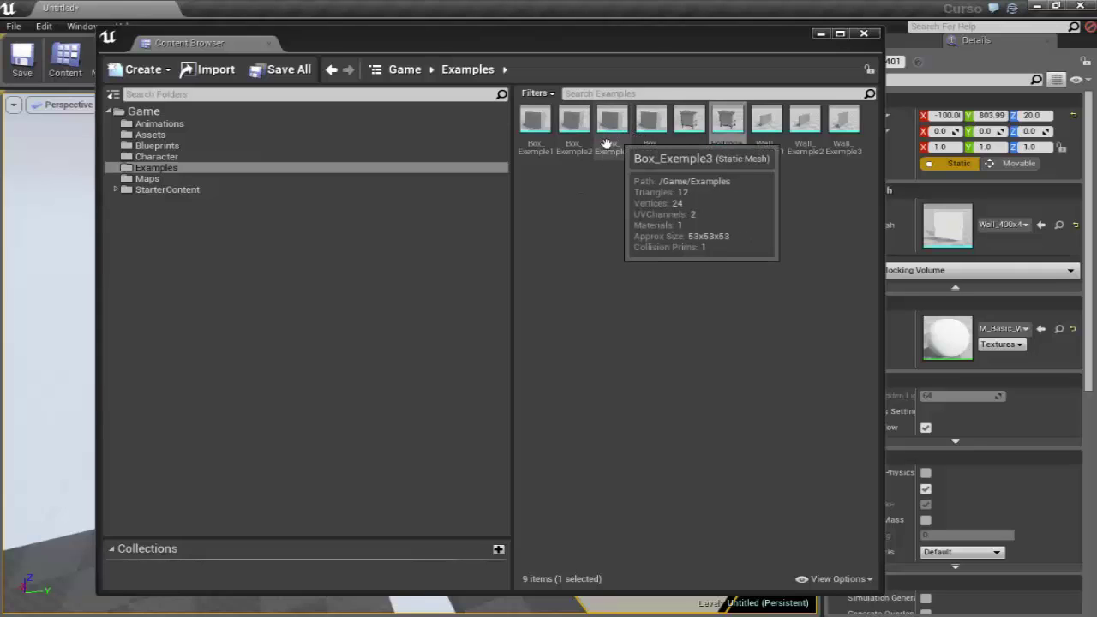
{"action": "left_click", "coordinate": [675, 230]}
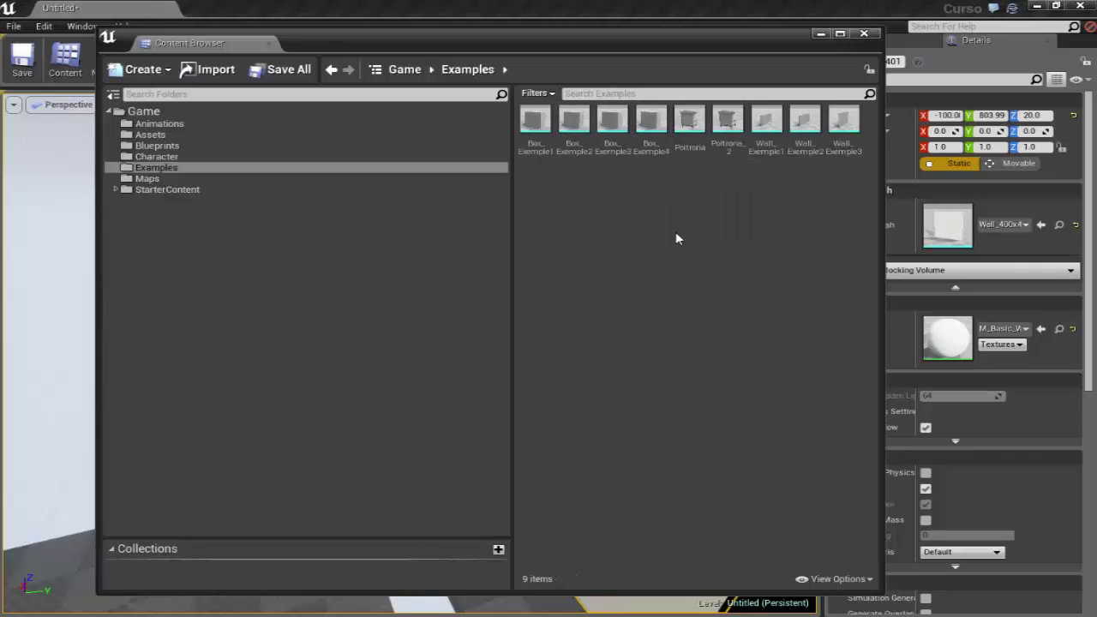
{"action": "left_click", "coordinate": [732, 117]}
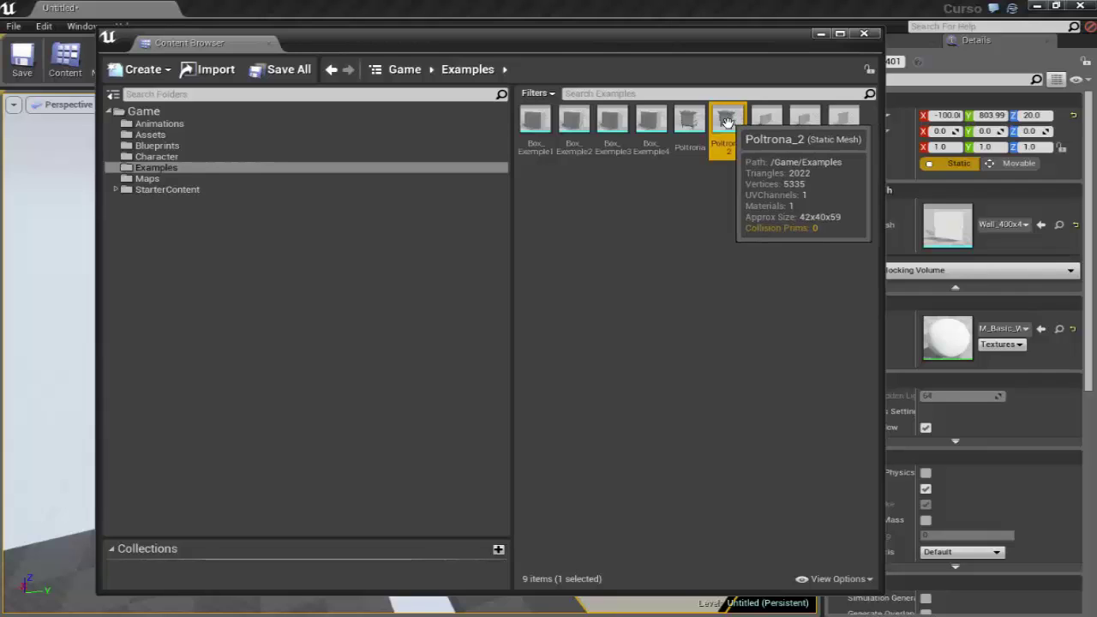
{"action": "right_click", "coordinate": [728, 120]}
{"action": "mouse_move", "coordinate": [797, 325]}
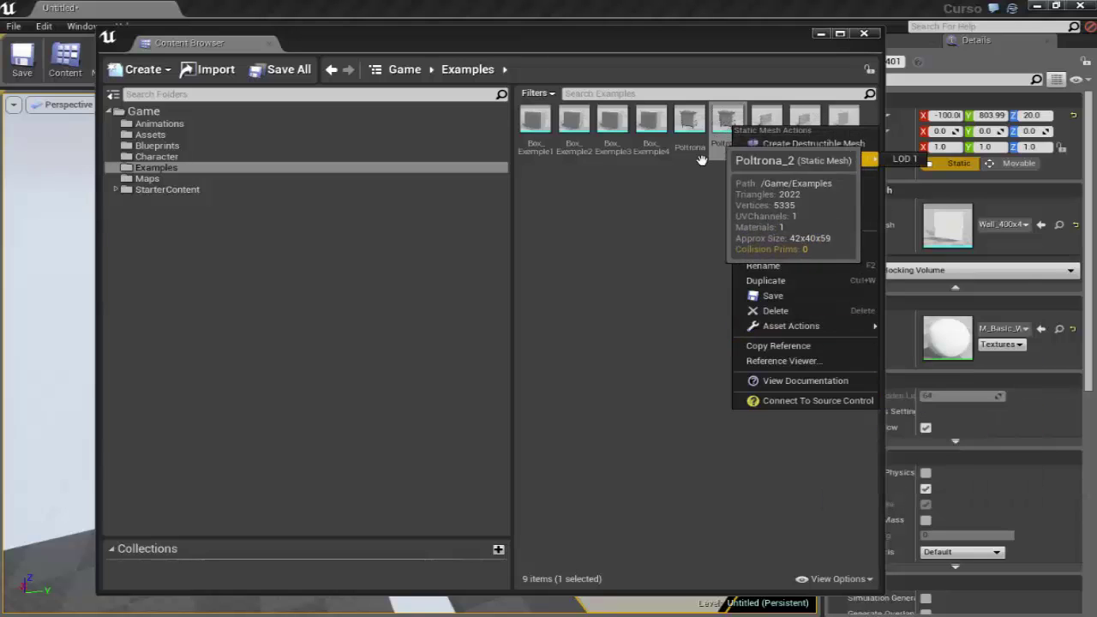
{"action": "left_click", "coordinate": [725, 122]}
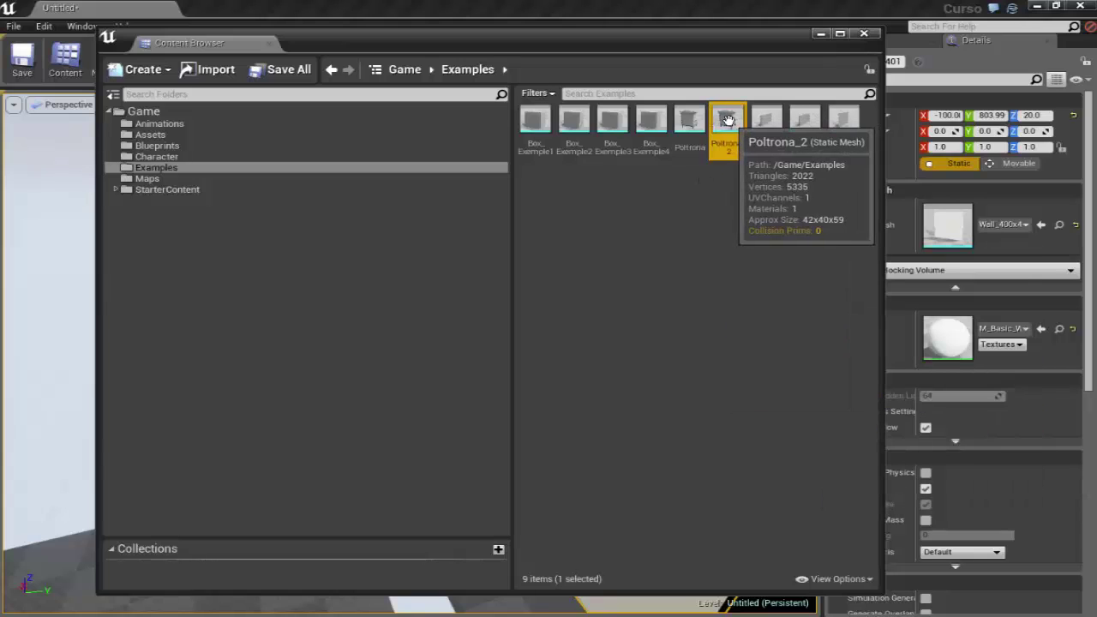
Open the Assets folder, try migrating it and cancel, then select Large_Wall_Window_AP
{"action": "left_click", "coordinate": [152, 136]}
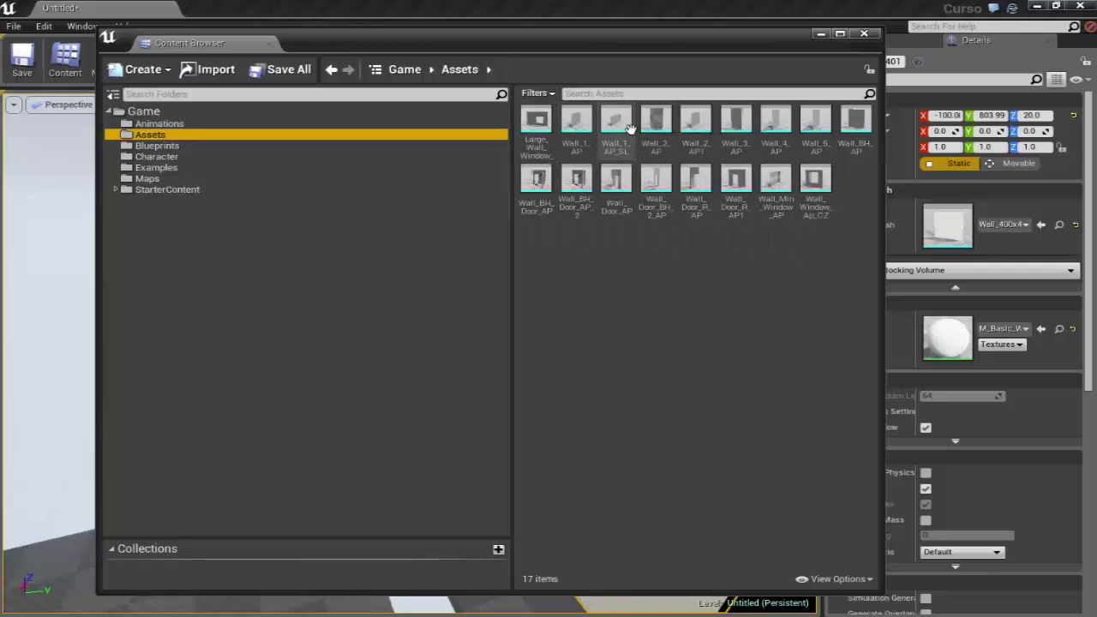
{"action": "right_click", "coordinate": [159, 135]}
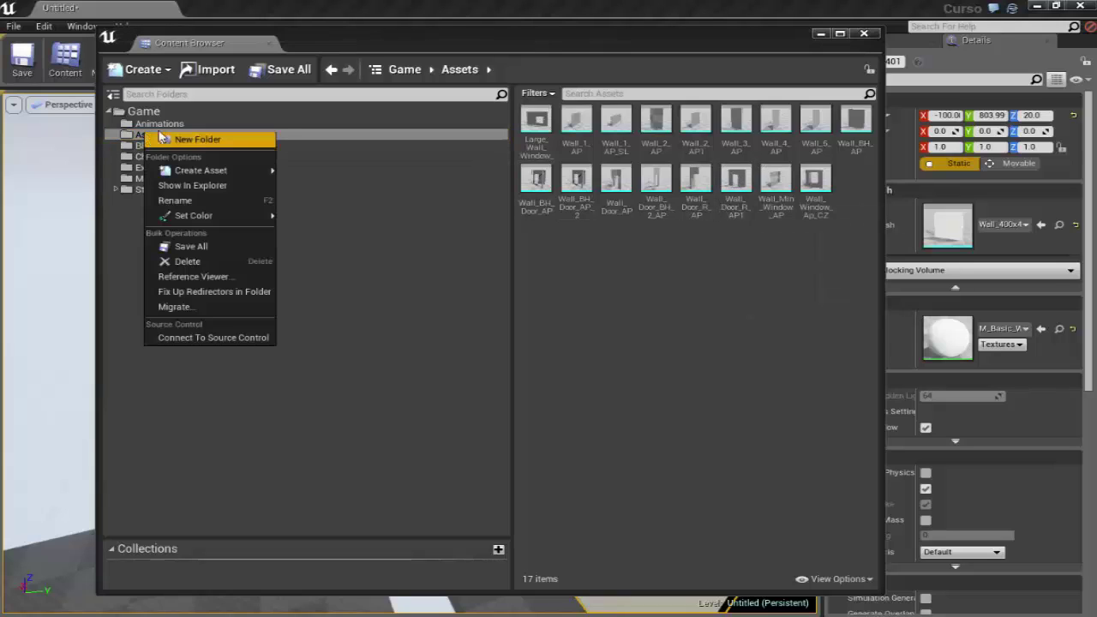
{"action": "left_click", "coordinate": [255, 310]}
{"action": "left_click", "coordinate": [618, 438]}
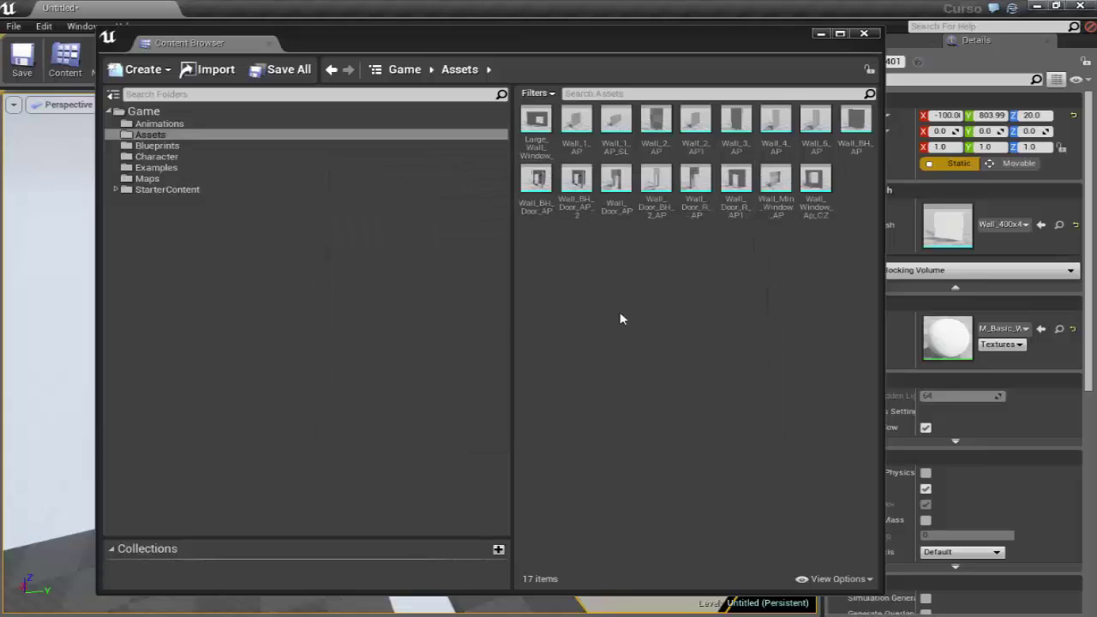
{"action": "left_click", "coordinate": [536, 120]}
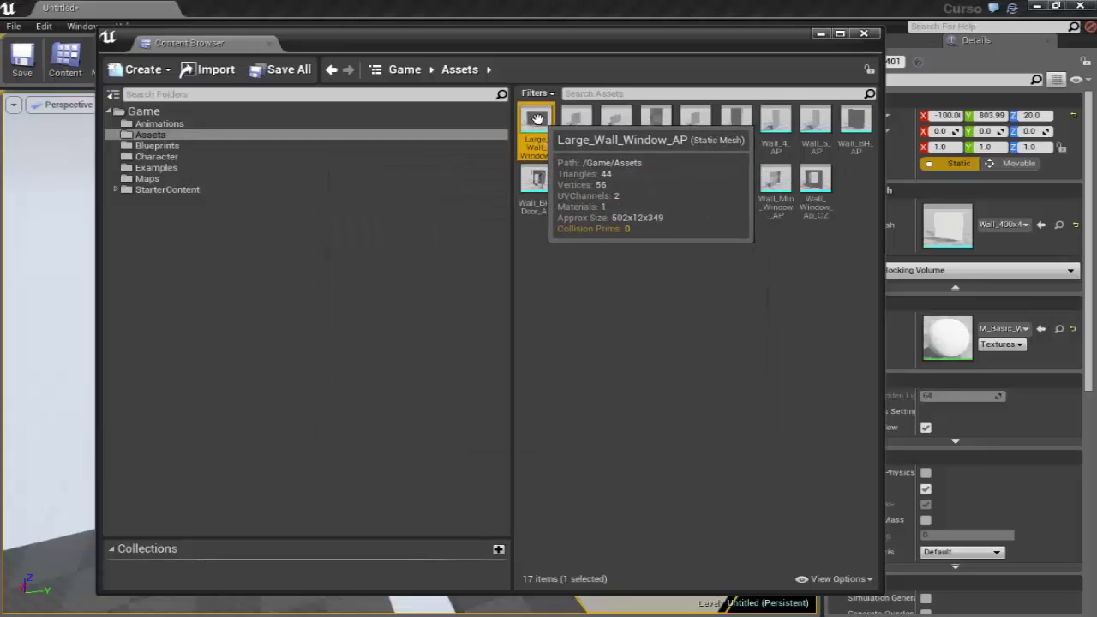
Migrate Large_Wall_Window_AP past the save prompt, review its Asset Report, then close it
{"action": "right_click", "coordinate": [537, 120]}
{"action": "mouse_move", "coordinate": [634, 320]}
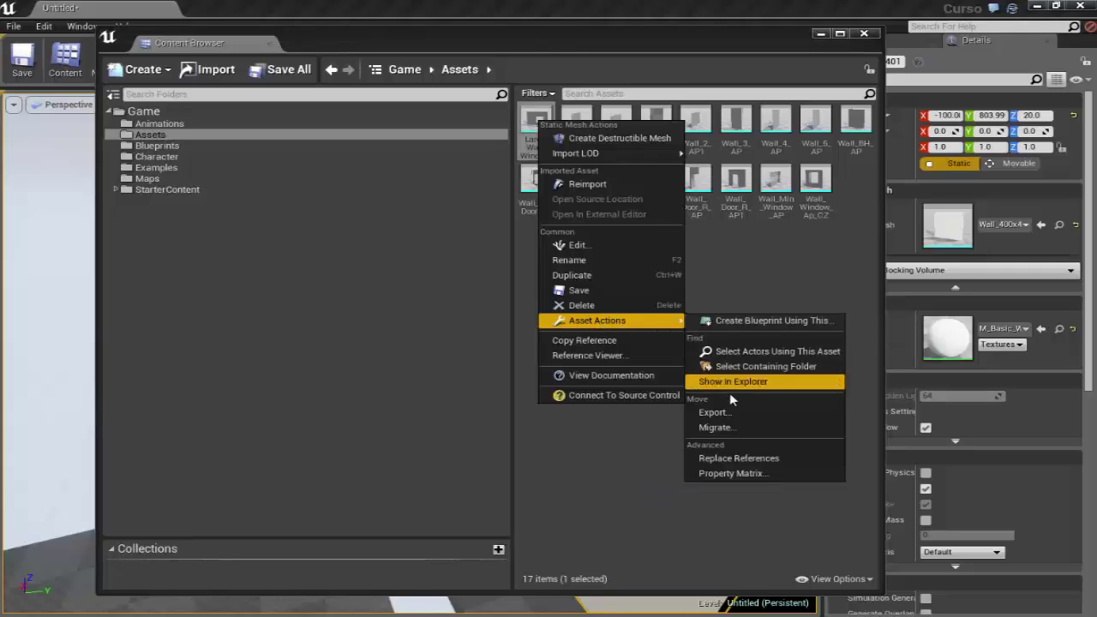
{"action": "left_click", "coordinate": [737, 426]}
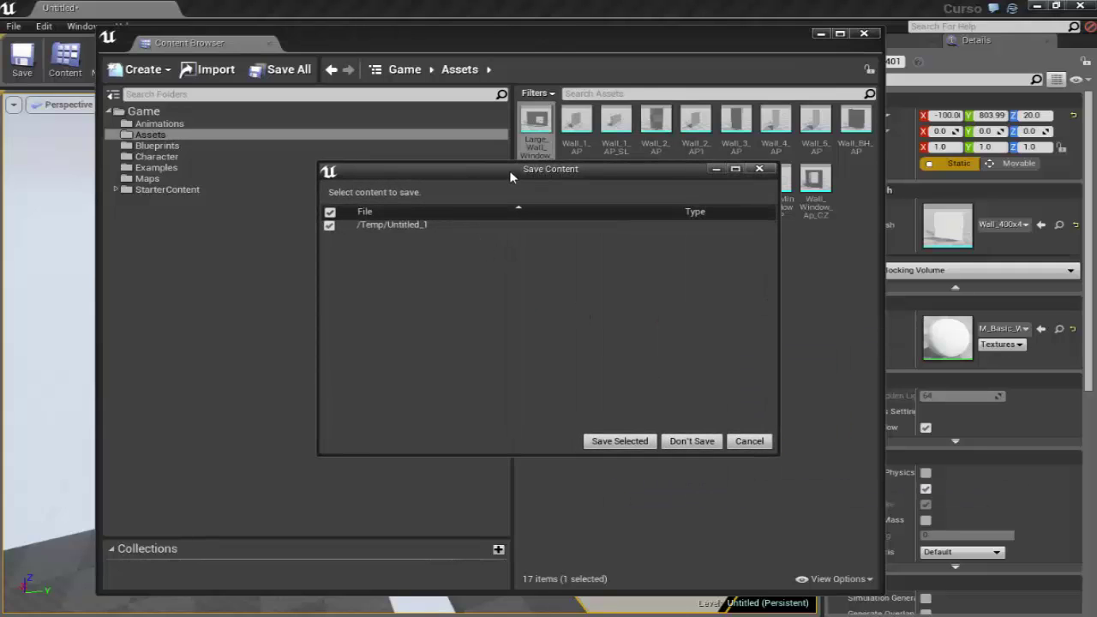
{"action": "left_click", "coordinate": [681, 440]}
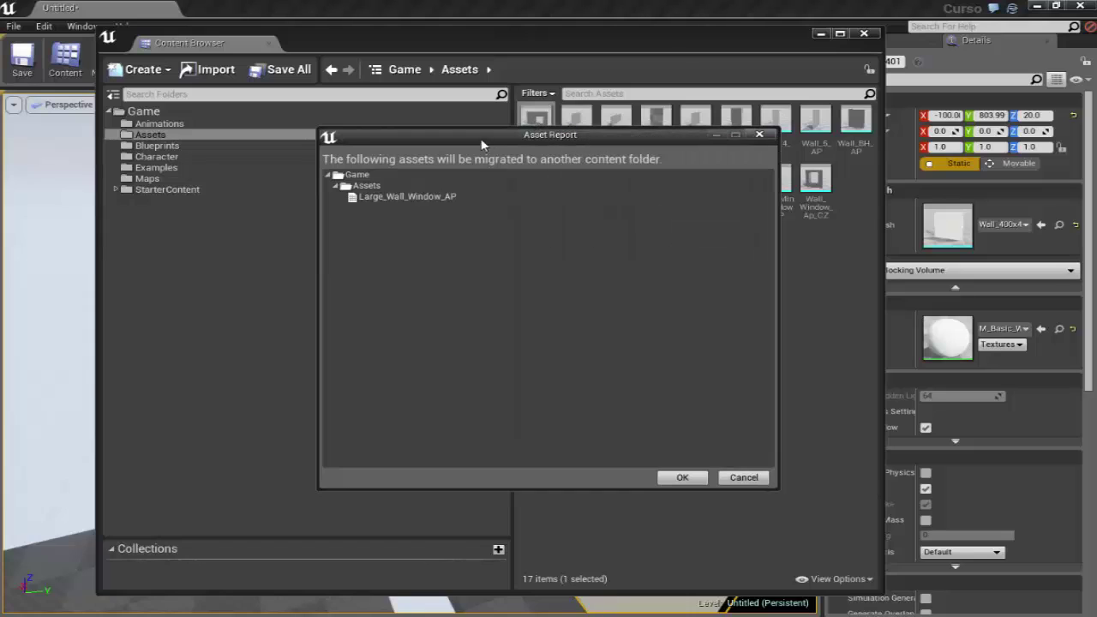
{"action": "left_click_drag", "start_coordinate": [467, 141], "coordinate": [483, 179]}
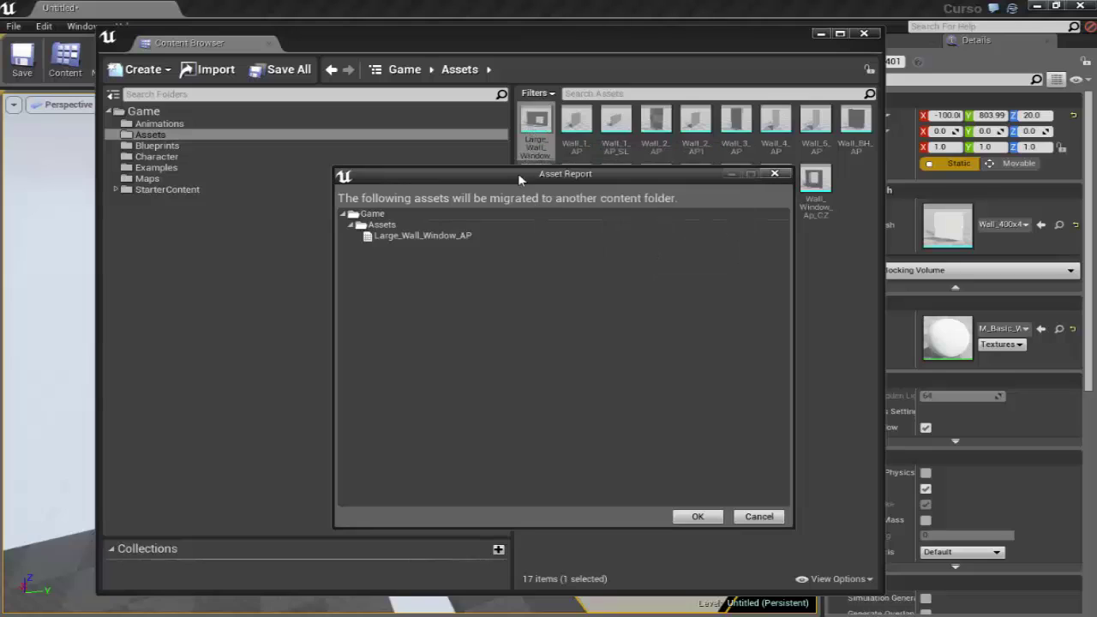
{"action": "left_click_drag", "start_coordinate": [511, 175], "coordinate": [520, 166]}
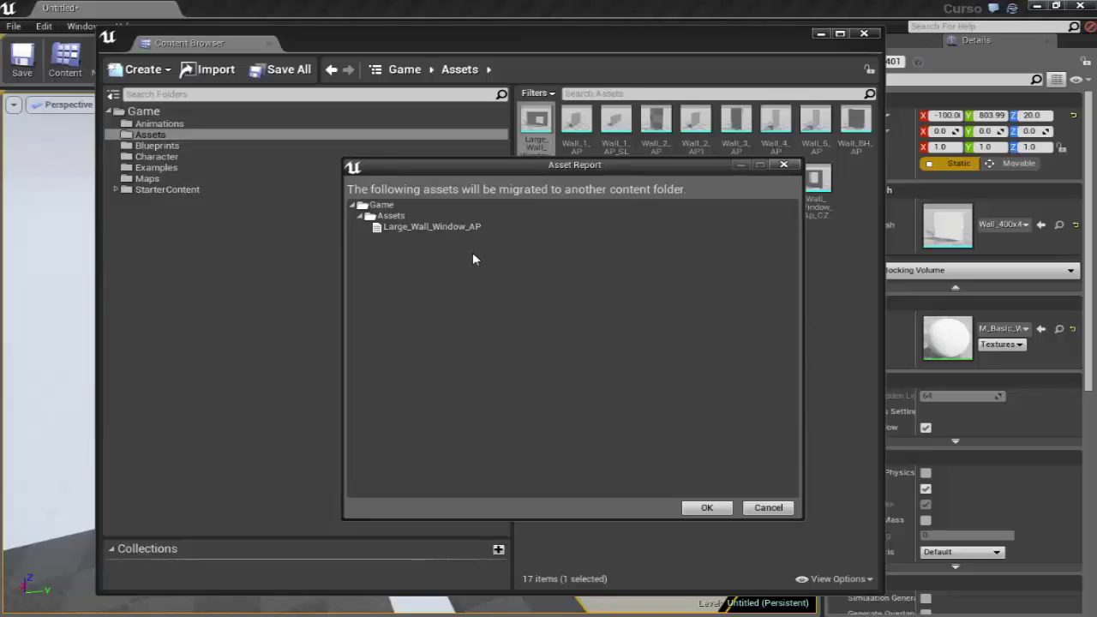
{"action": "mouse_move", "coordinate": [527, 124]}
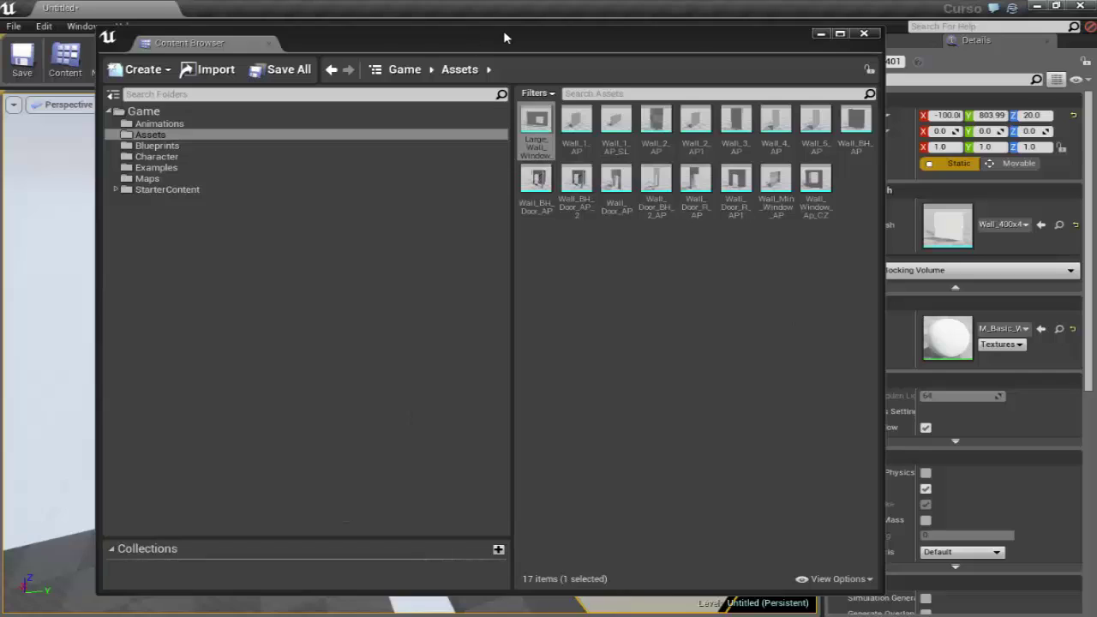
{"action": "left_click_drag", "start_coordinate": [506, 39], "coordinate": [611, 66]}
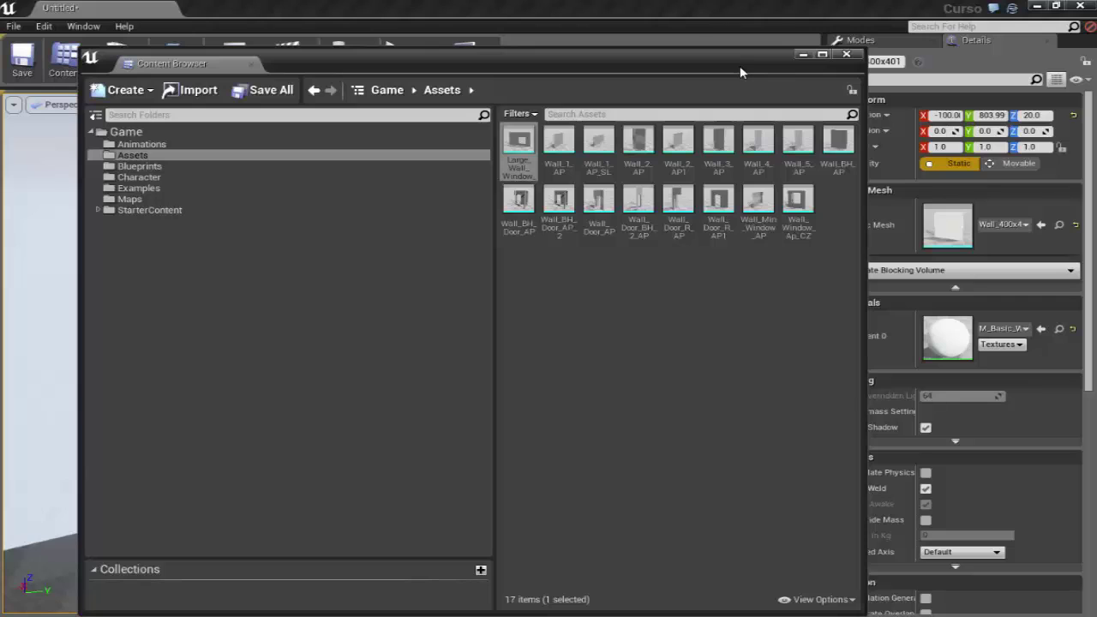
{"action": "left_click", "coordinate": [801, 55]}
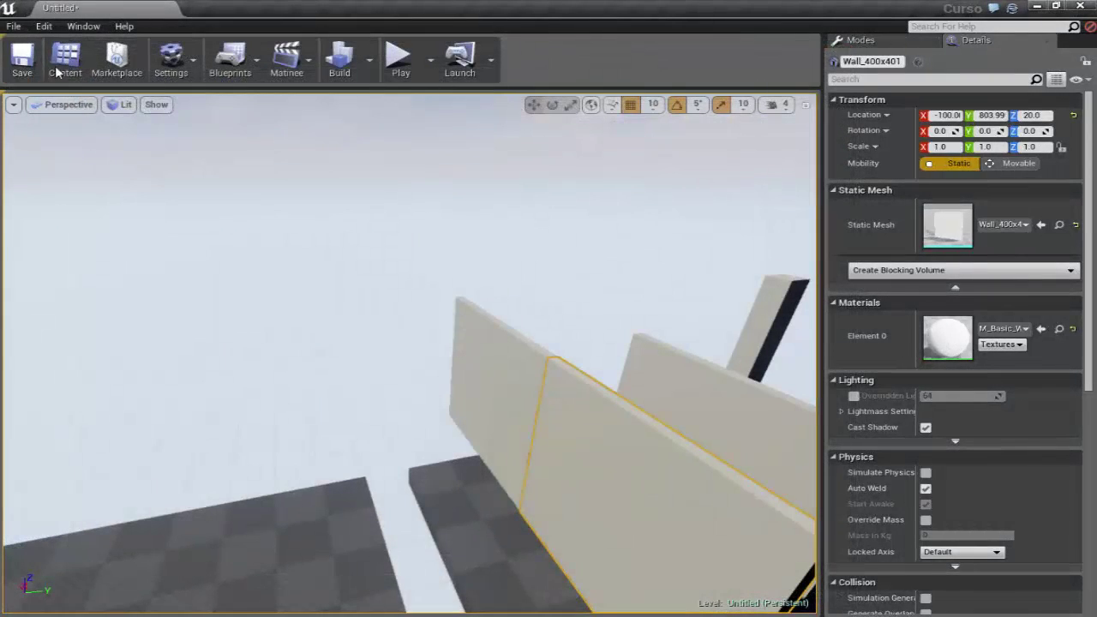
{"action": "left_click", "coordinate": [58, 72]}
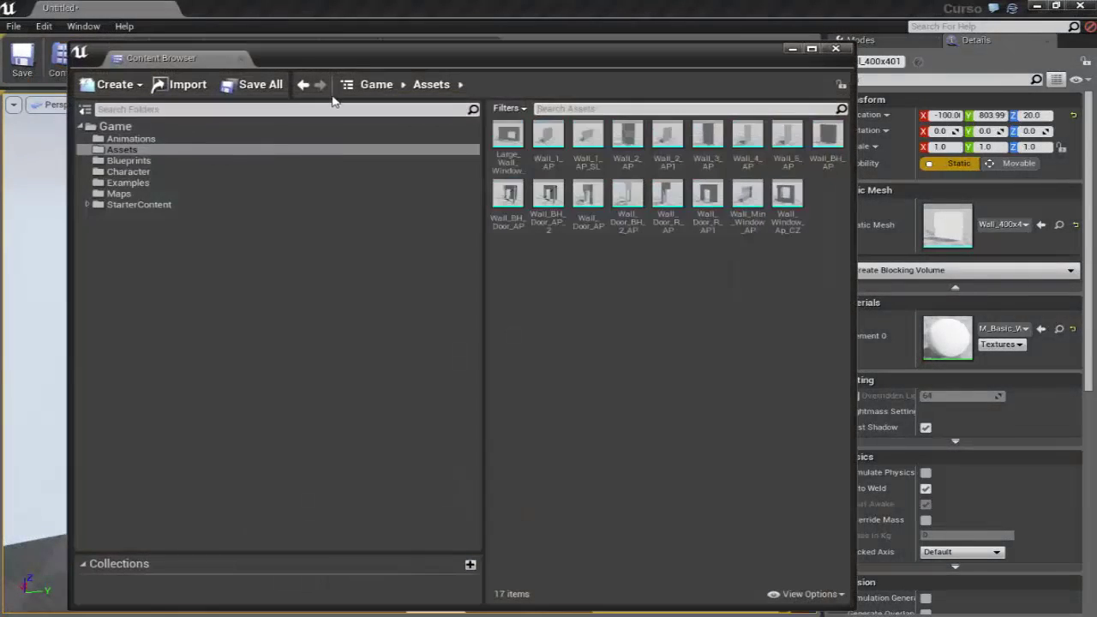
{"action": "left_click_drag", "start_coordinate": [357, 57], "coordinate": [375, 51]}
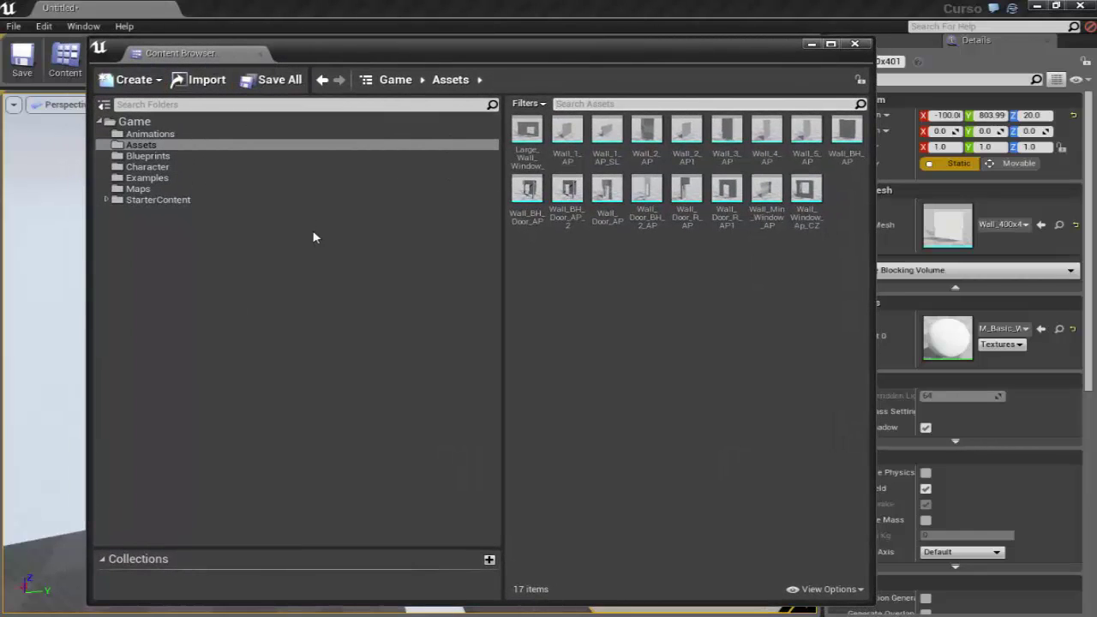
{"action": "left_click_drag", "start_coordinate": [432, 37], "coordinate": [434, 30]}
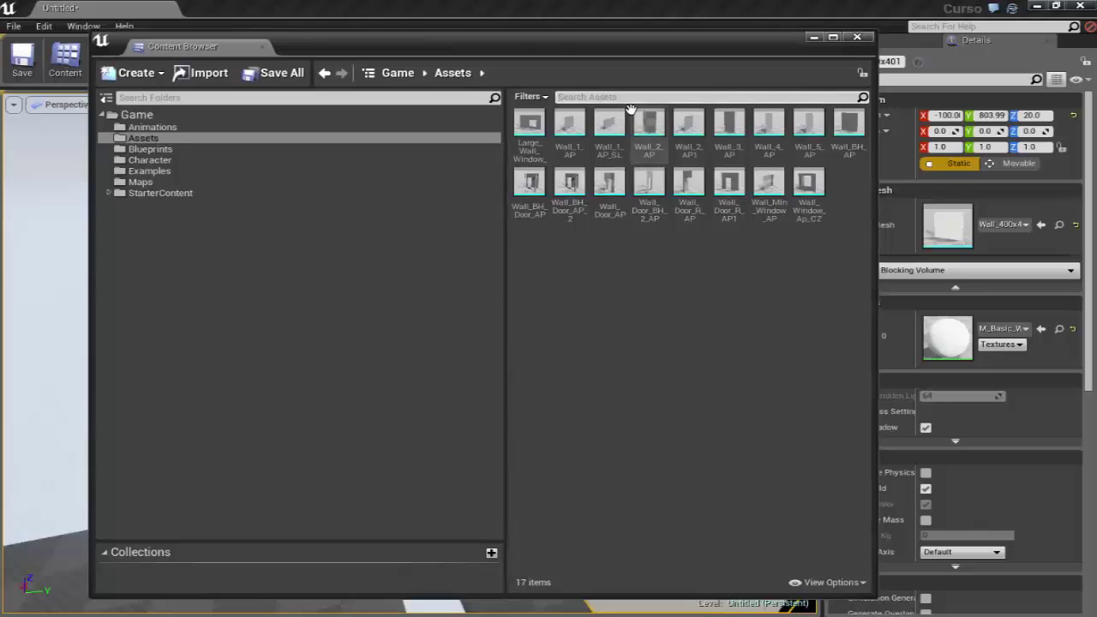